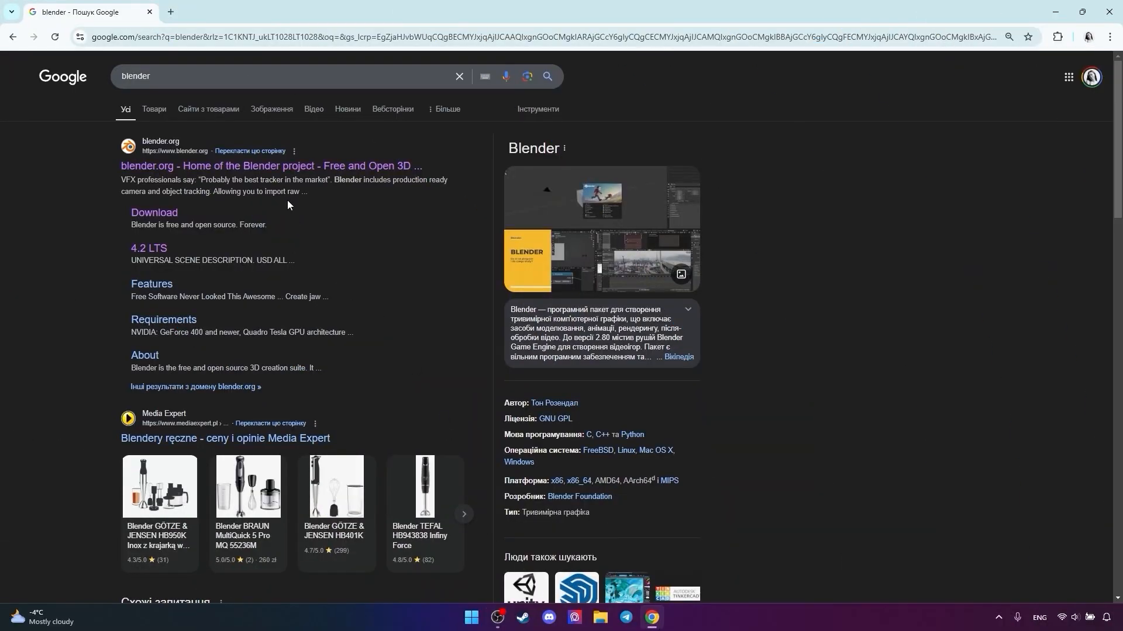
- Go to the download page of the Blender website and bring up the choice of macOS, Linux, and other versions
left_click(149, 169)
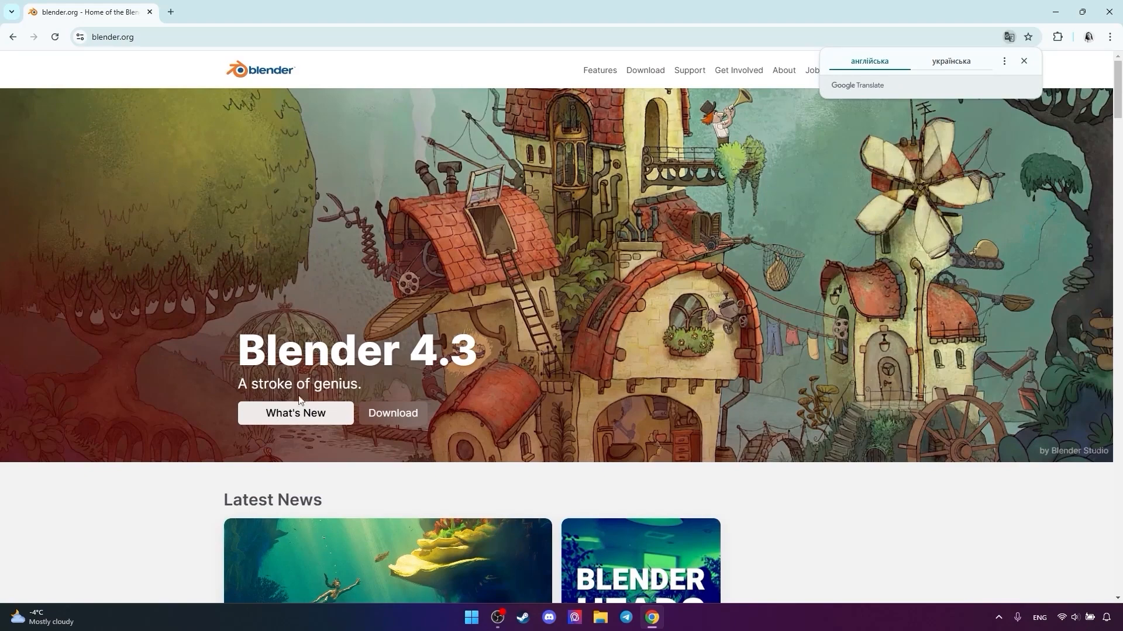
left_click(412, 418)
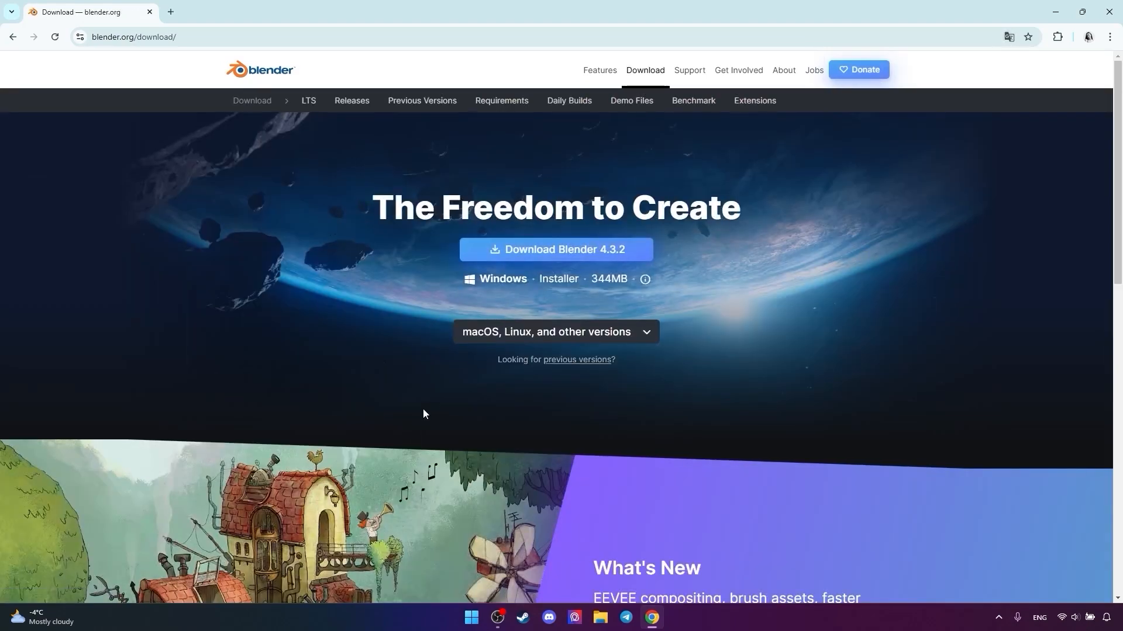
left_click(618, 340)
scroll(553, 560, "down", 1)
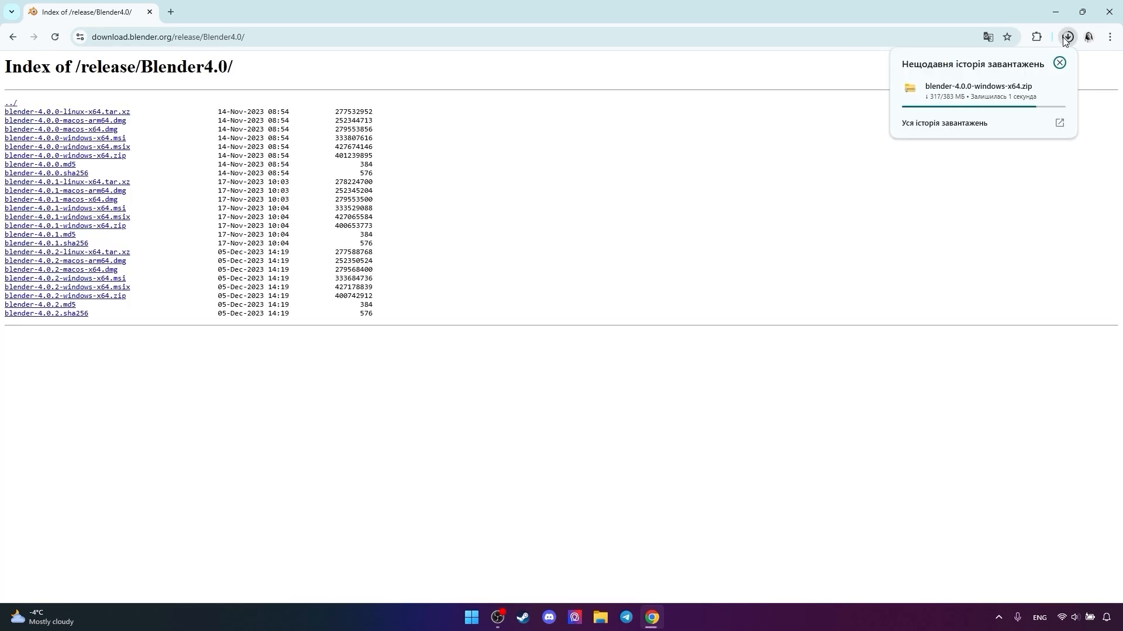
- Extract all files of the downloaded blender-4.0.0-windows-x64.zip to the default location and launch Blender from the extracted folder
left_click(959, 96)
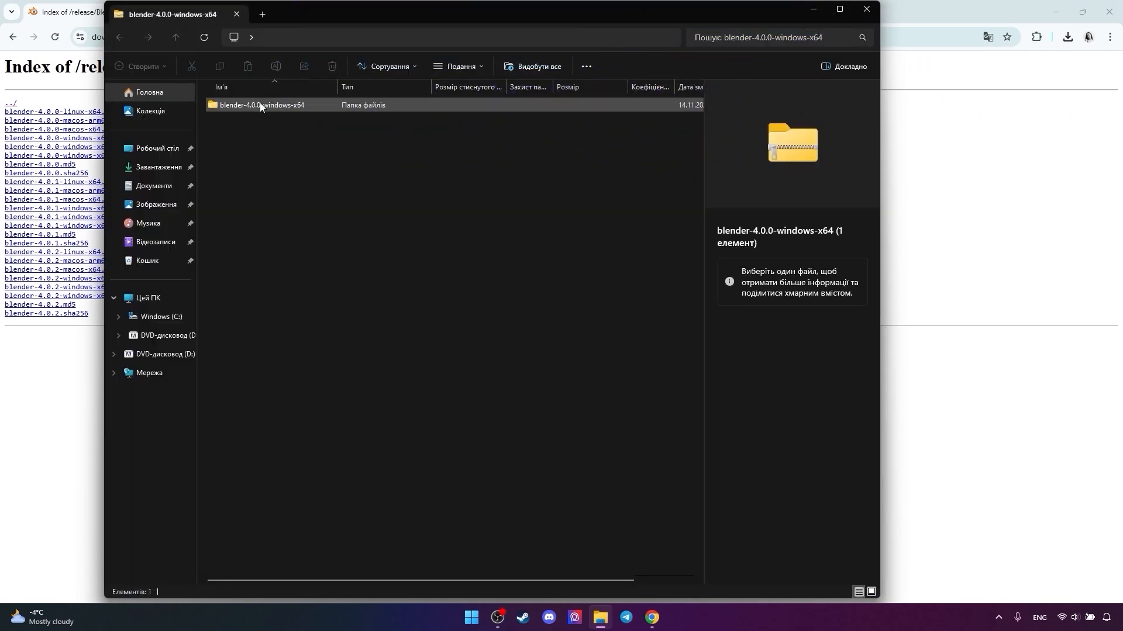
double_click(236, 104)
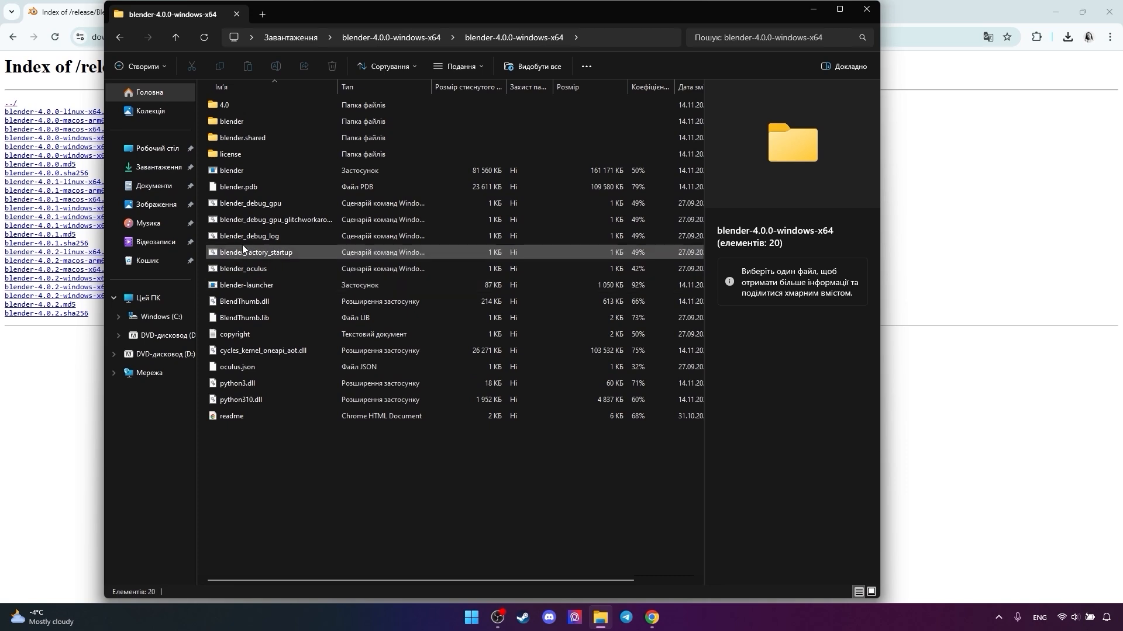
left_click(221, 173)
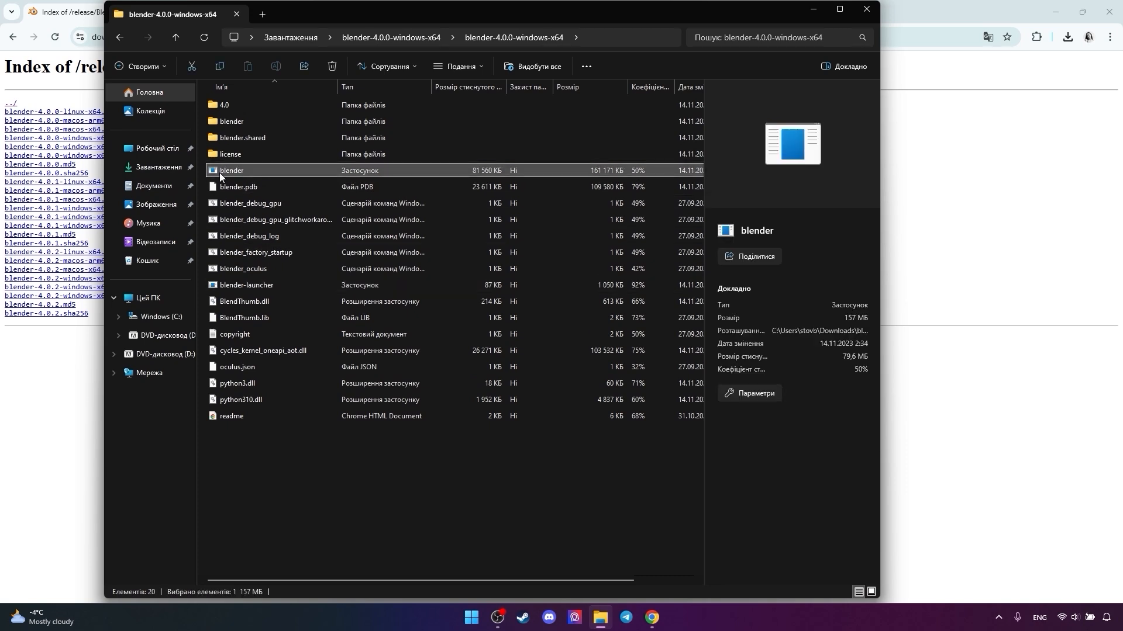
double_click(223, 172)
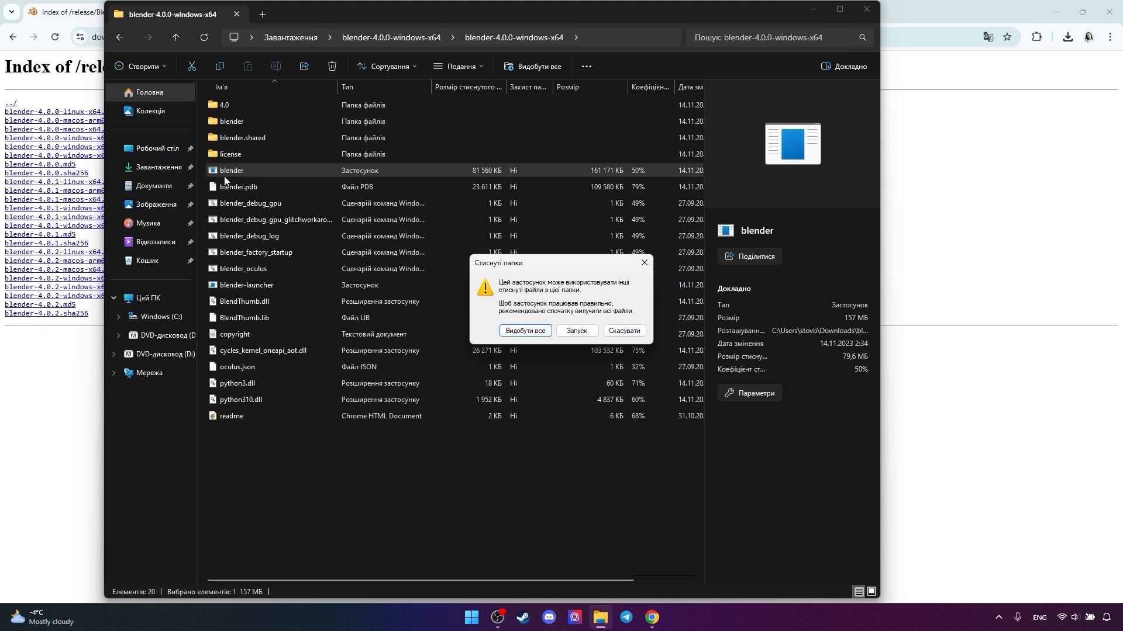
left_click(524, 331)
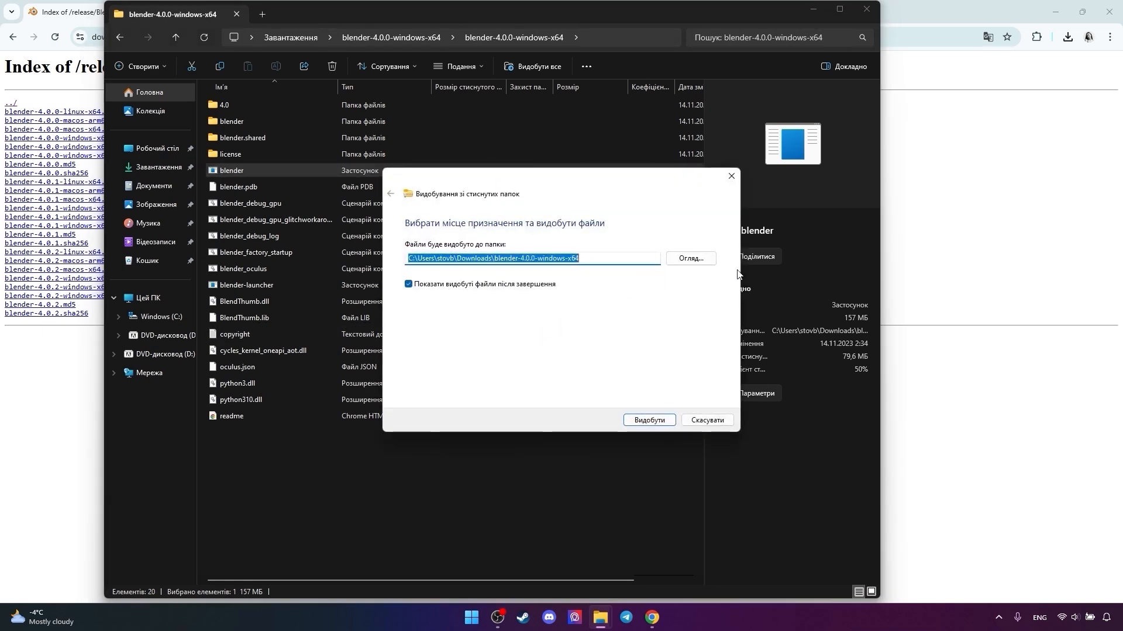
left_click(640, 421)
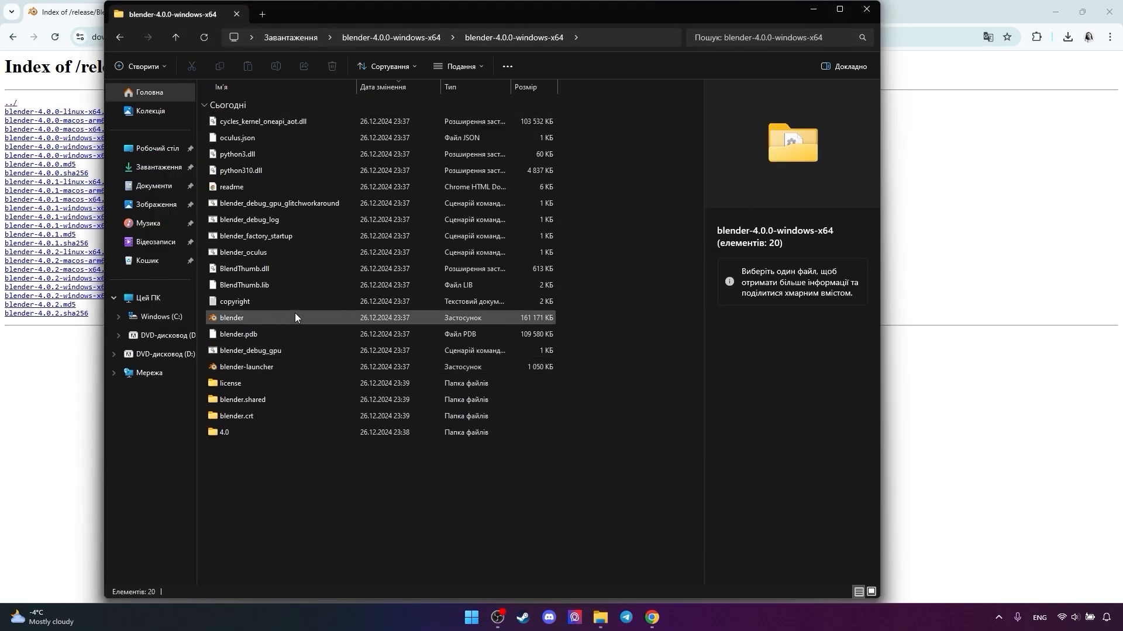
left_click(226, 318)
double_click(328, 316)
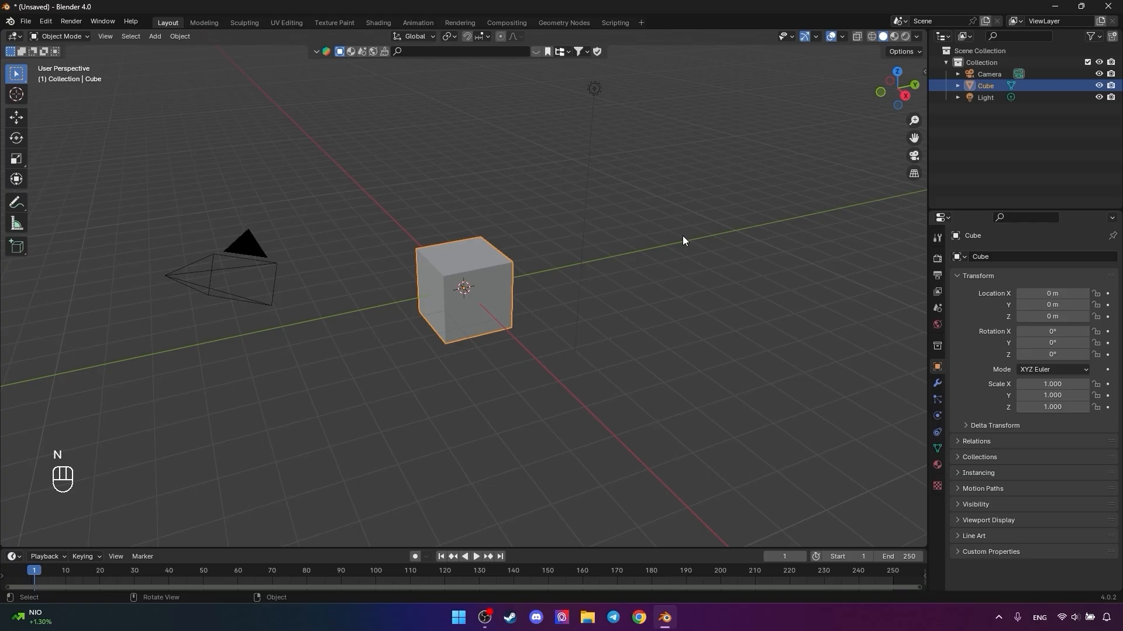
- Deselect the default cube and look at the scene in the 3D viewport from a slightly different angle
left_click(702, 295)
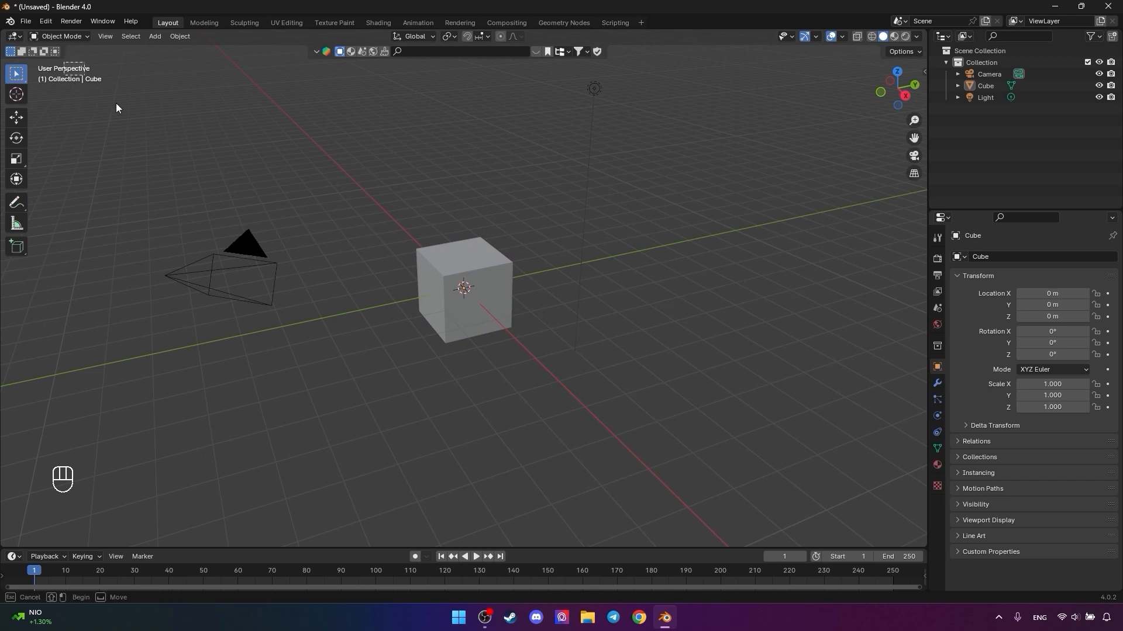
left_click_drag(63, 61, 904, 542)
left_click(876, 521)
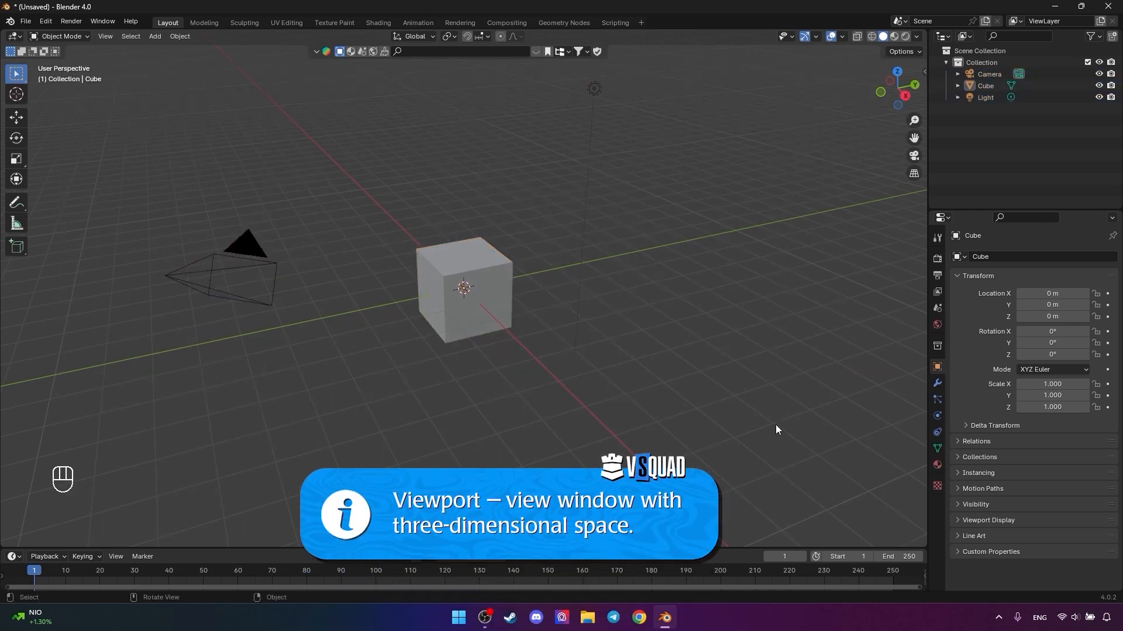
middle_click_drag(776, 424, 498, 386)
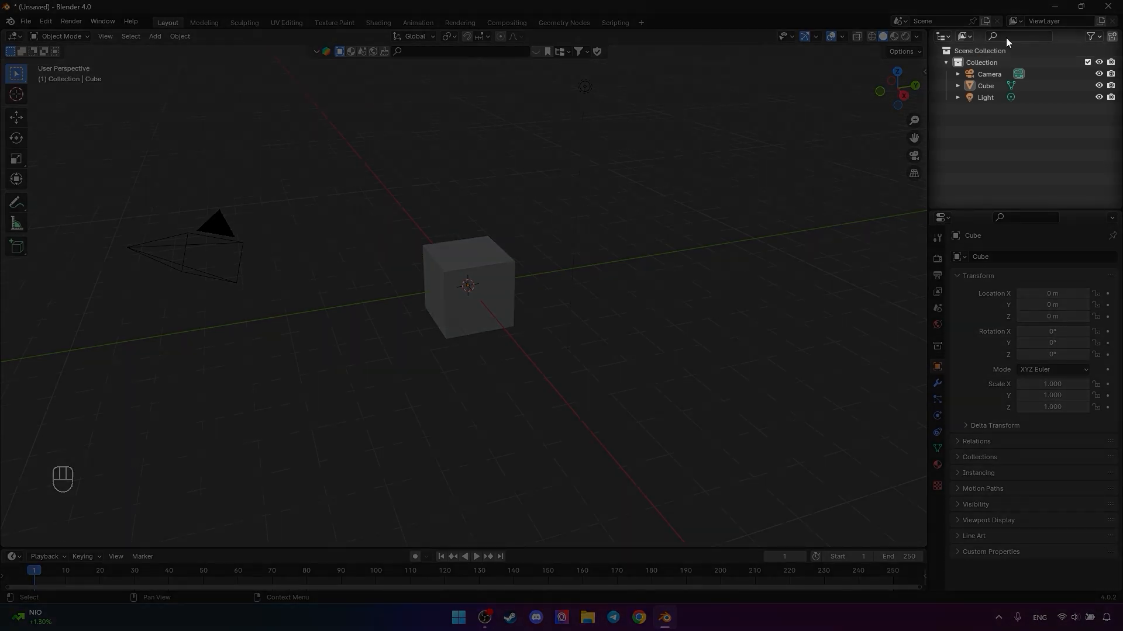
- Select the Camera, the Cube and the Light one after another in the scene's object list
left_click(987, 73)
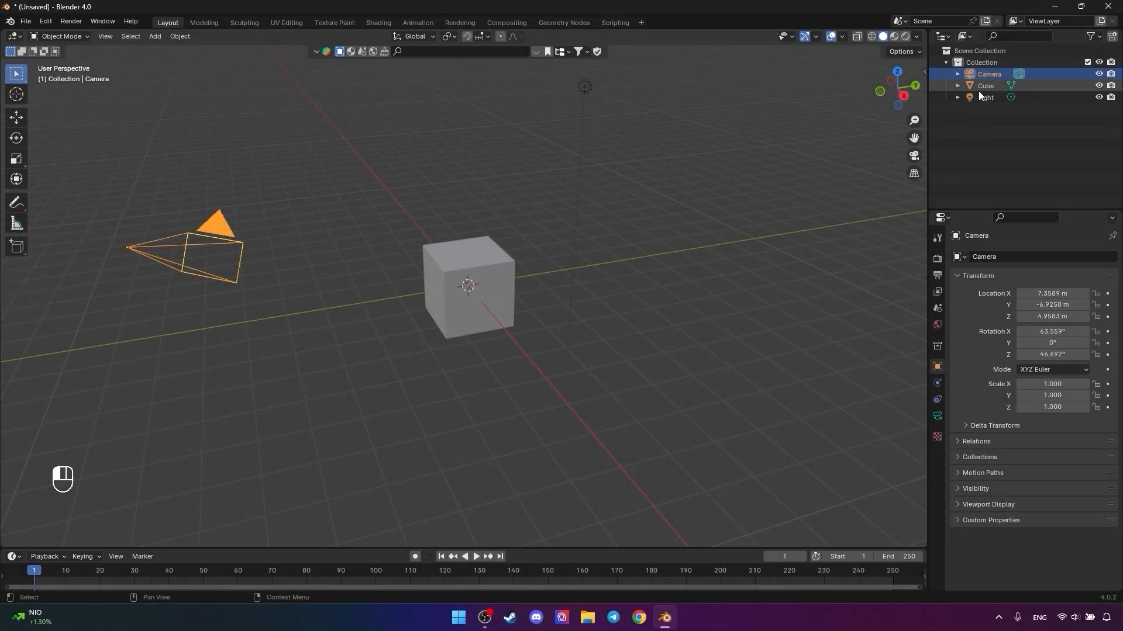
left_click(979, 86)
left_click(982, 98)
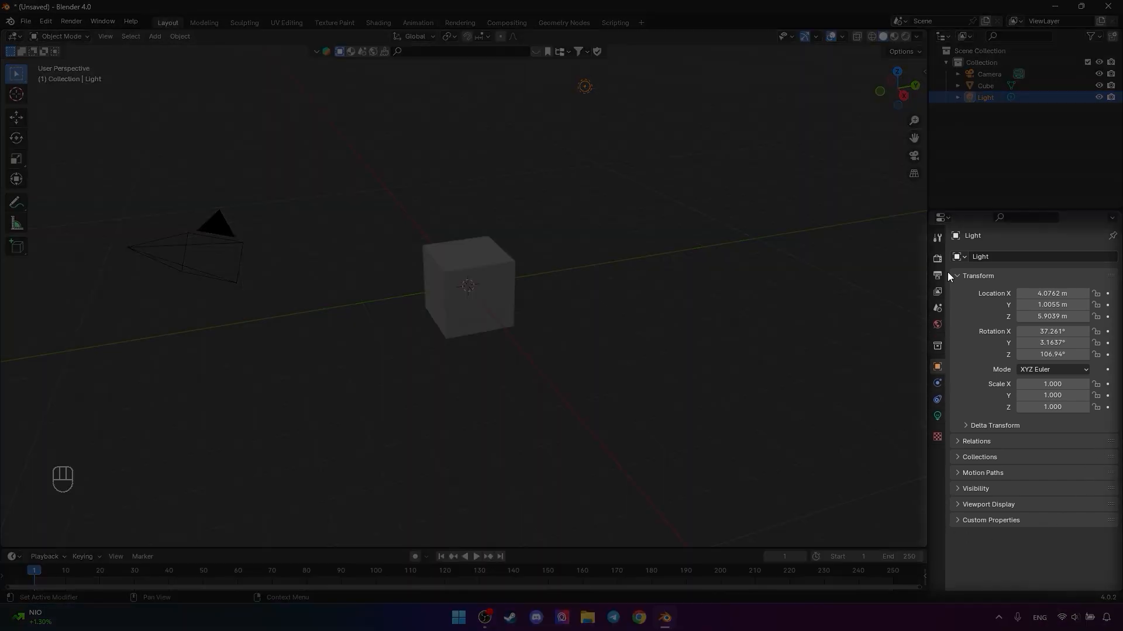
- Look through the property categories for the selected light, from render, output, view layer and world to object, light data and texture
left_click(937, 259)
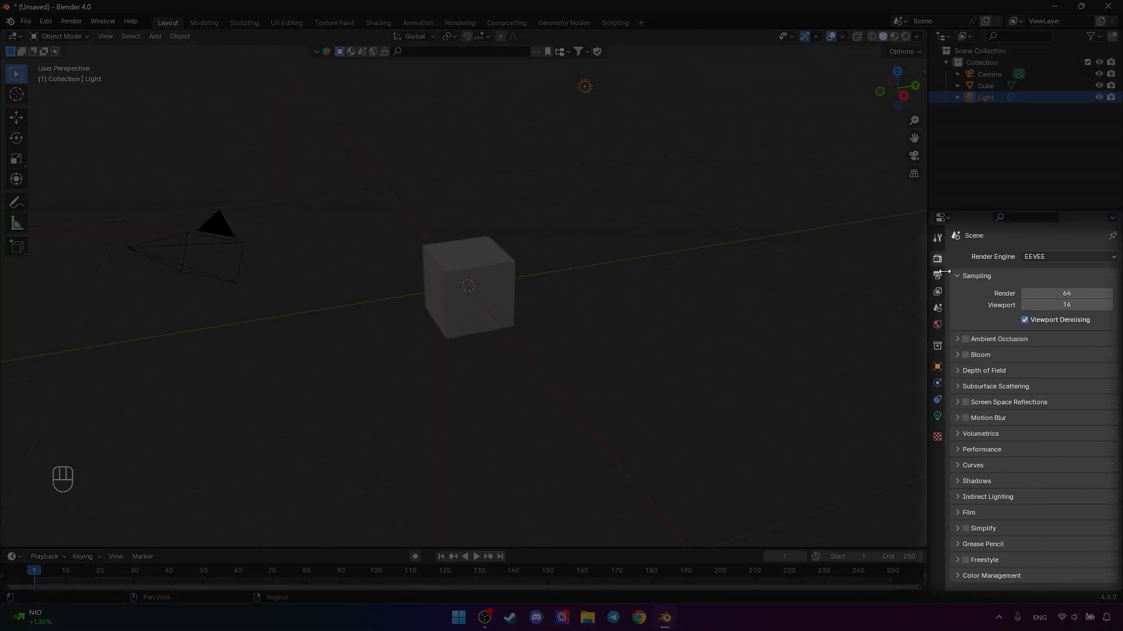
left_click(938, 275)
left_click(937, 292)
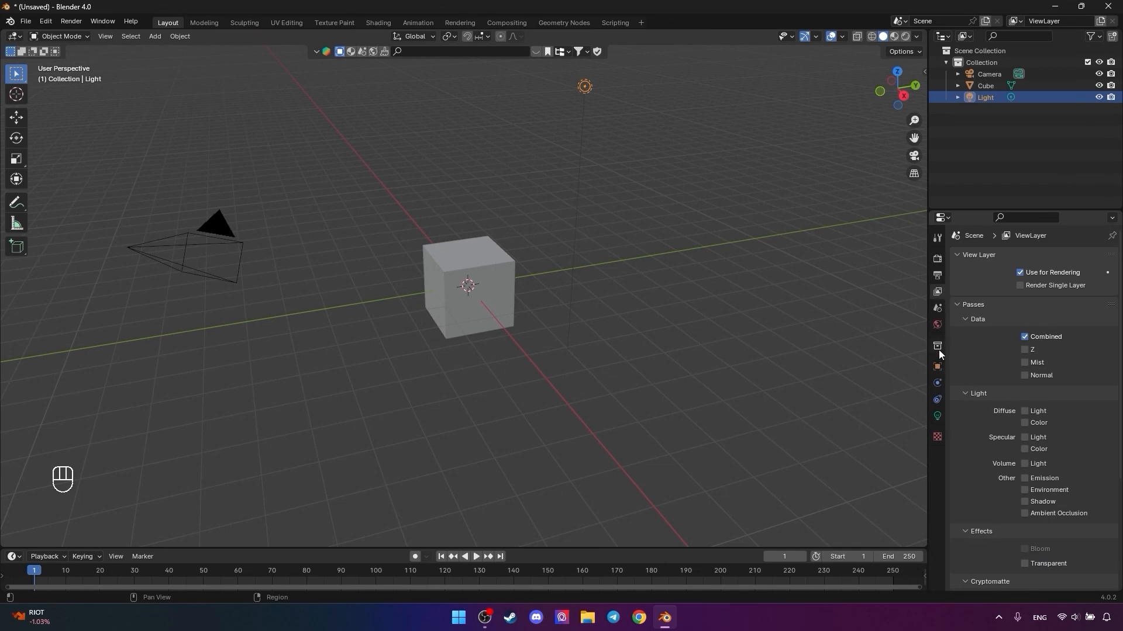
left_click(937, 325)
left_click(938, 367)
left_click(937, 383)
left_click(937, 416)
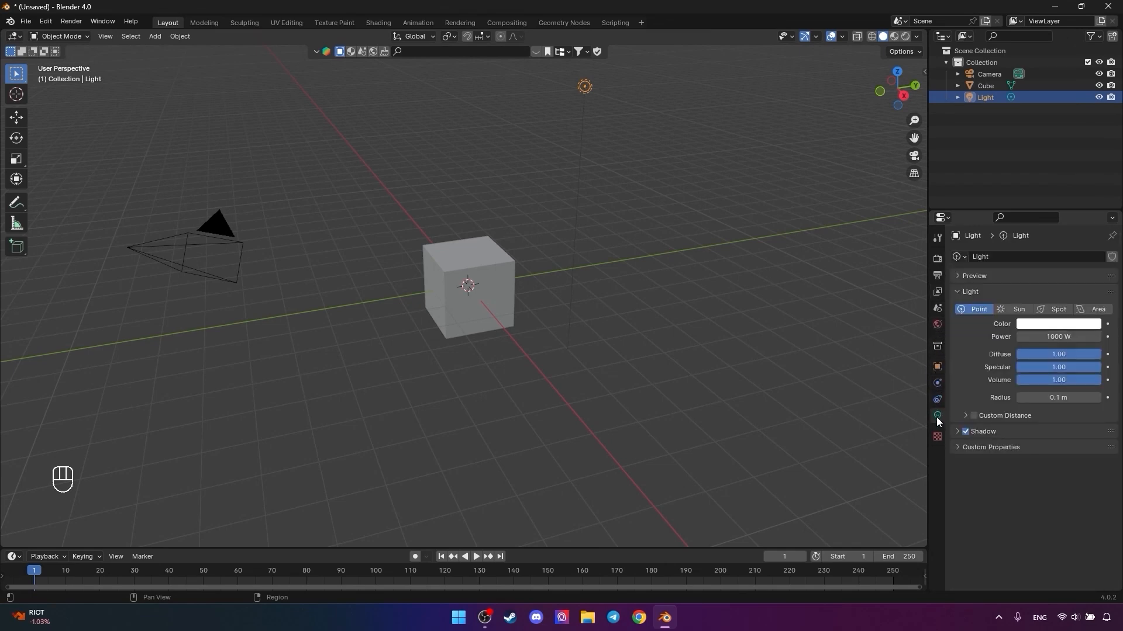
left_click(938, 436)
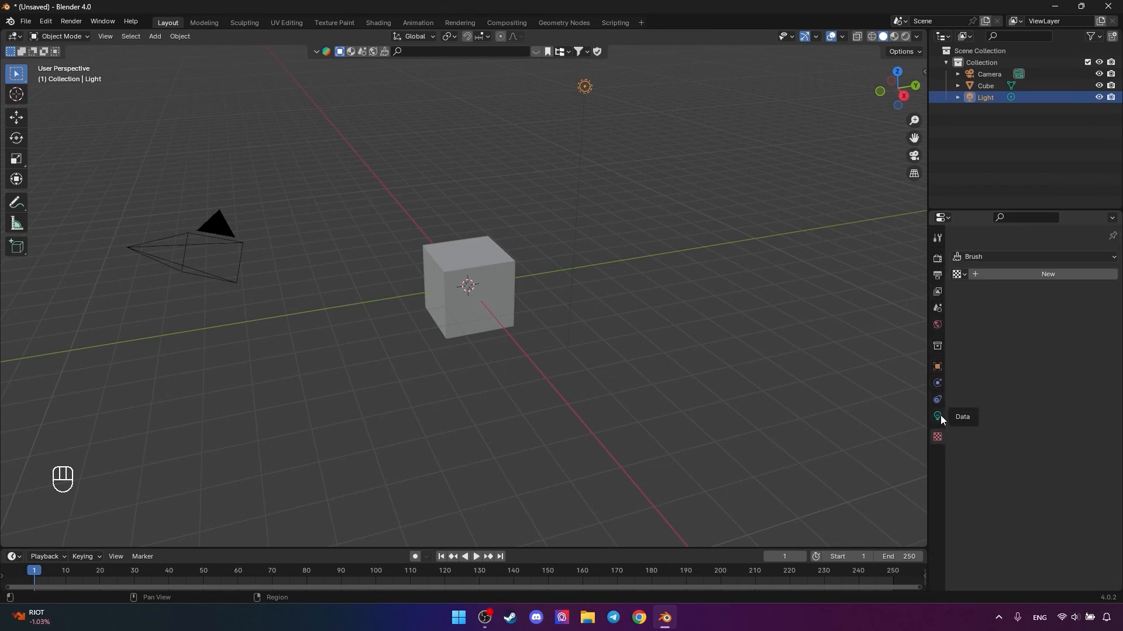
middle_click_drag(554, 361, 587, 371, "shift")
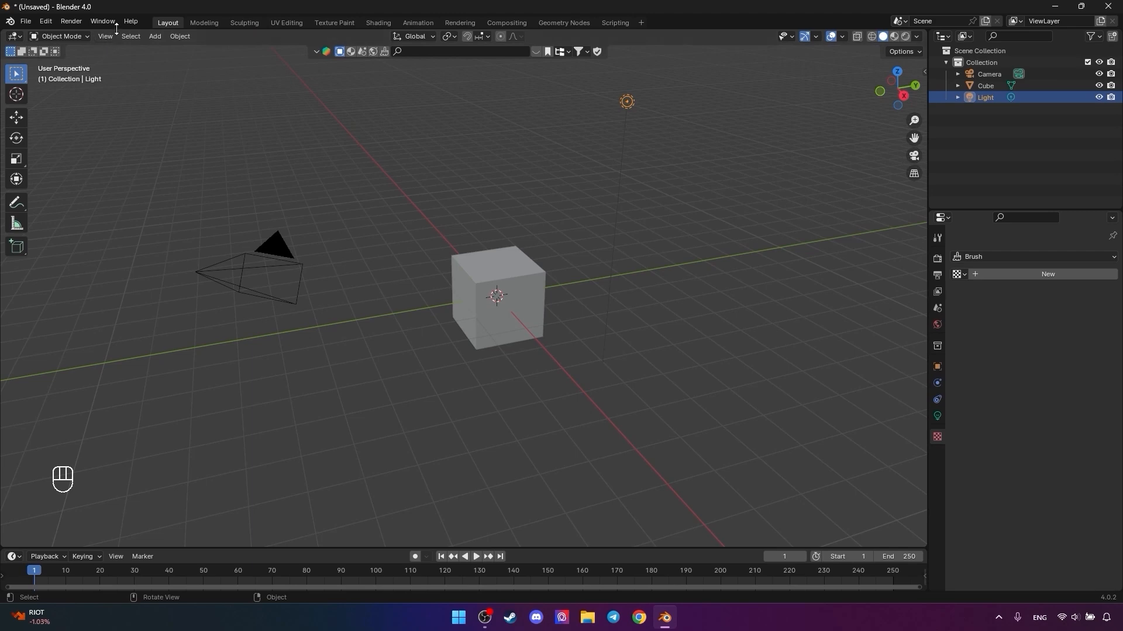
- View the Modeling, Sculpting and UV Editing workspaces and return to the Layout workspace
left_click(201, 22)
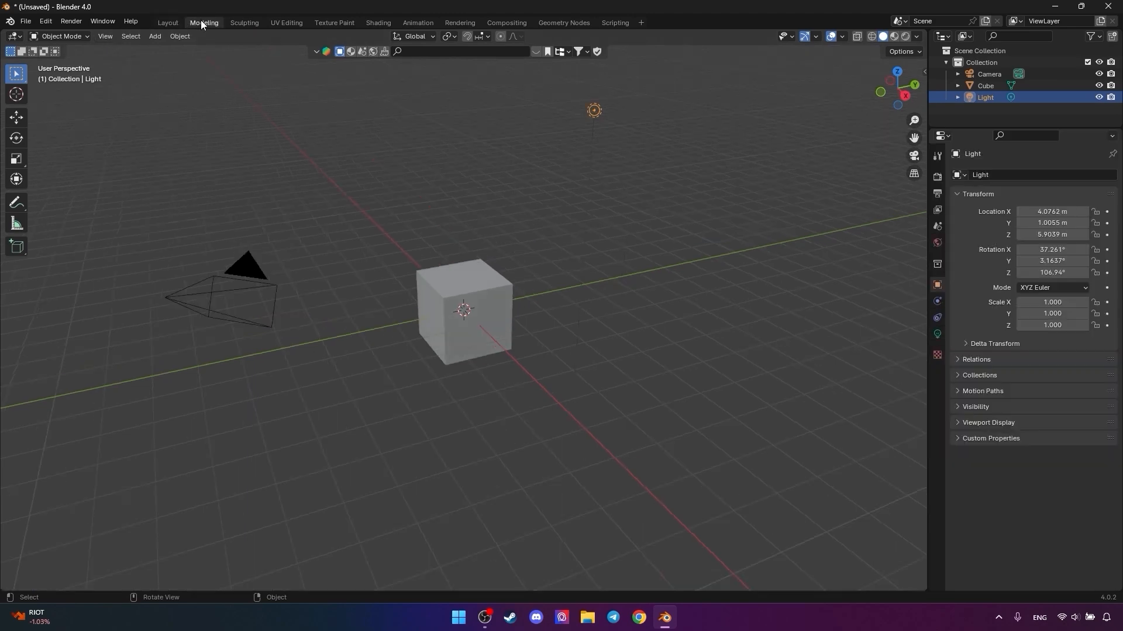
left_click(244, 22)
left_click(287, 22)
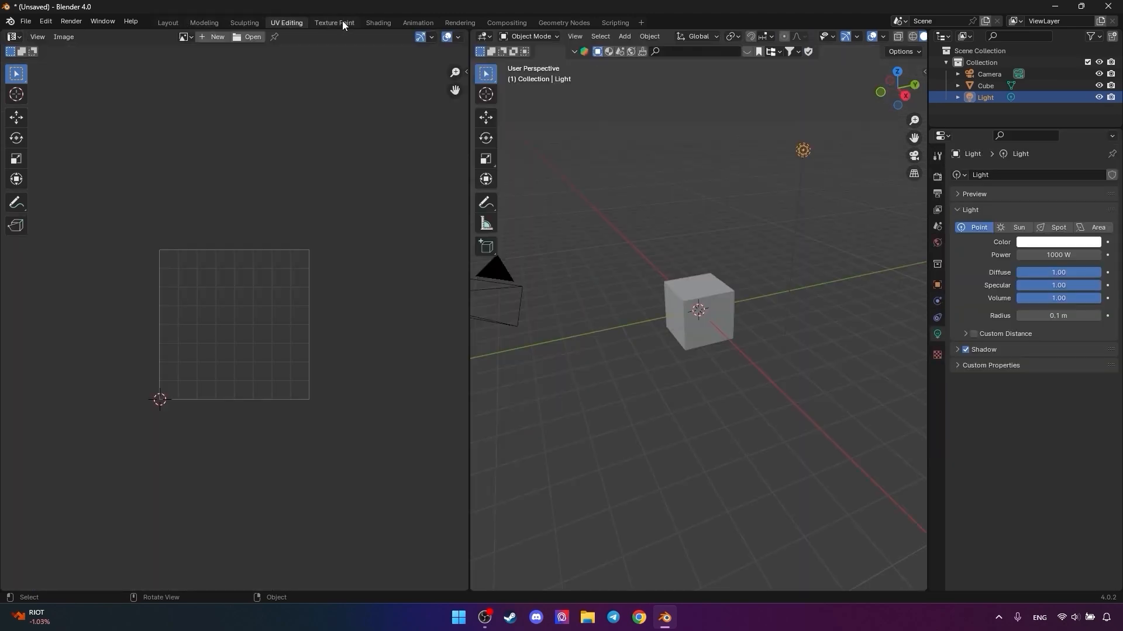
left_click(168, 23)
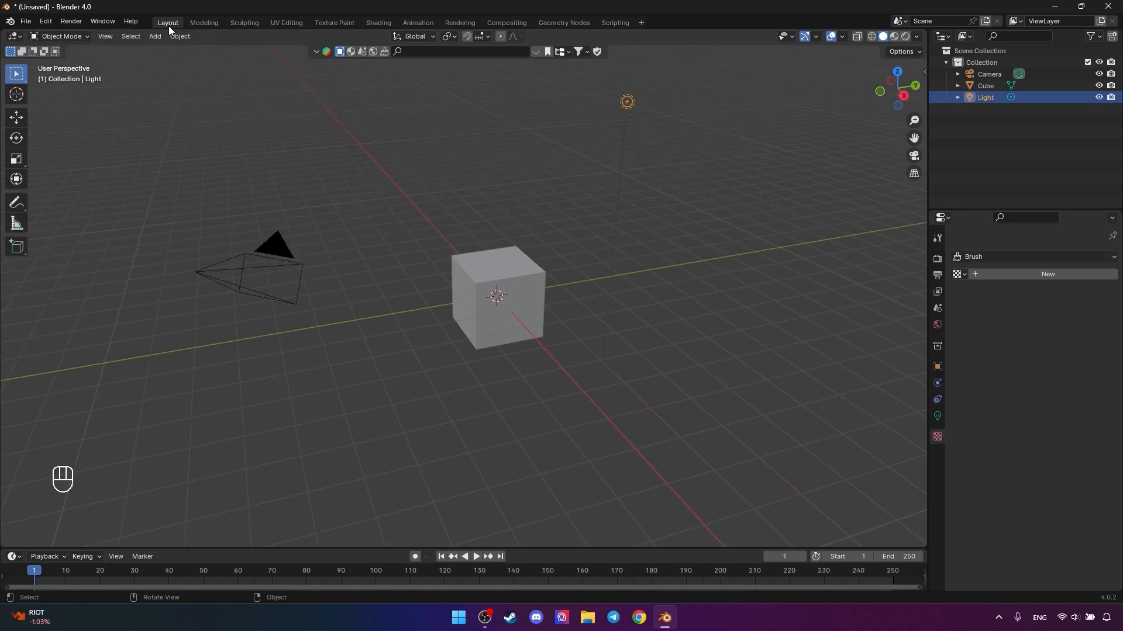
- Select the cube, view it in Edit, Sculpt and Texture Paint modes, and return it to Object Mode
left_click(490, 307)
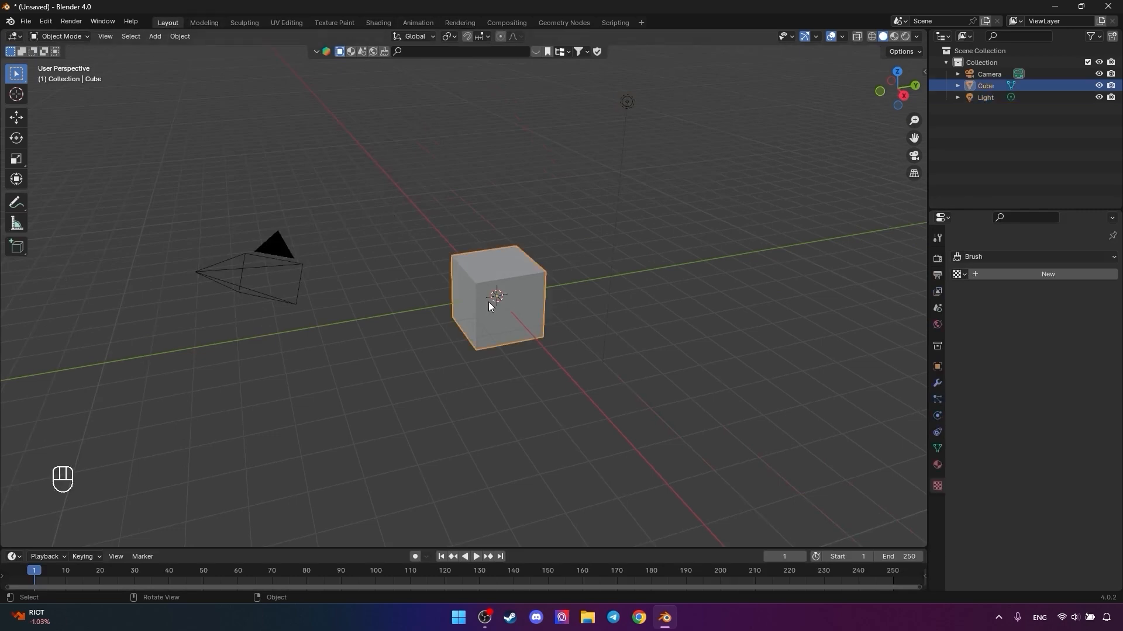
middle_click_drag(446, 288, 440, 259)
key("Tab")
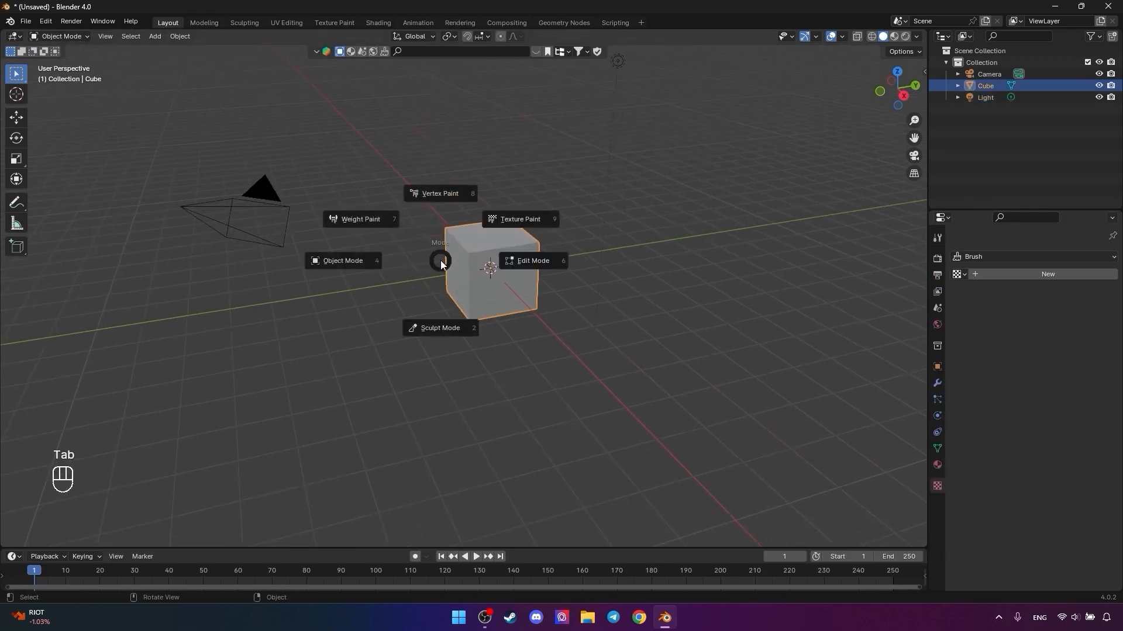
left_click(532, 259)
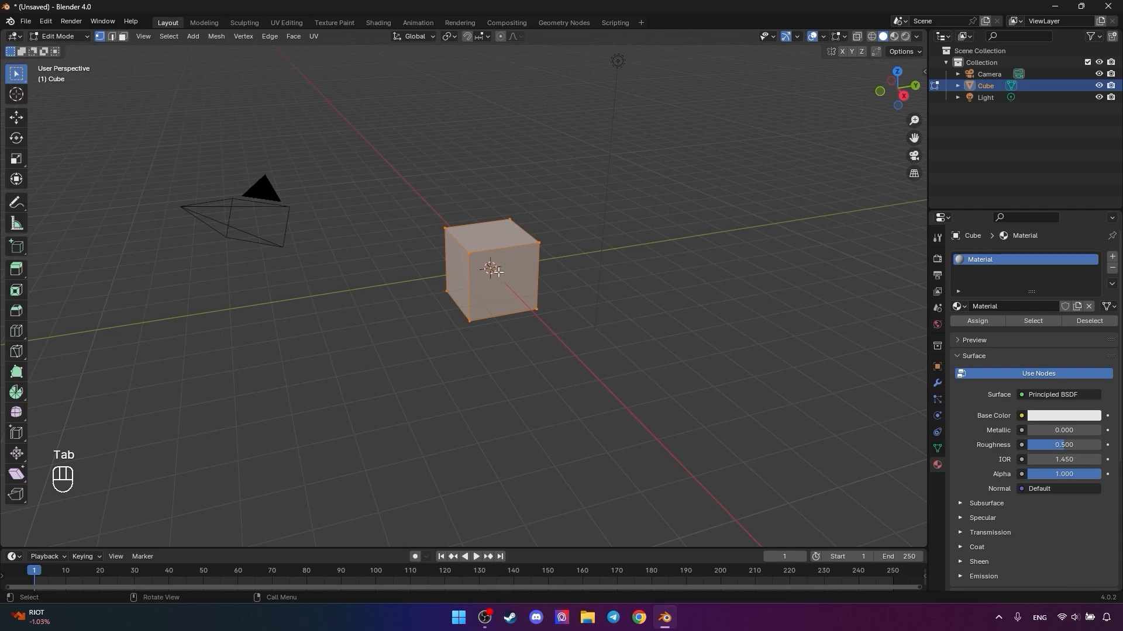
key("Tab")
left_click(498, 339)
key("Tab")
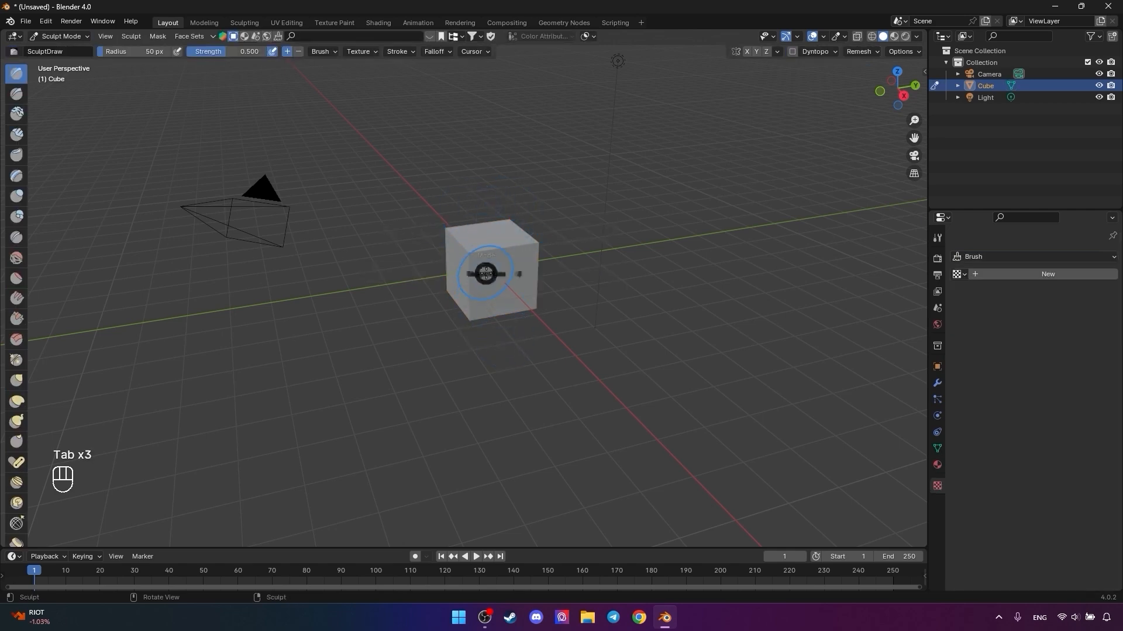
left_click(526, 240)
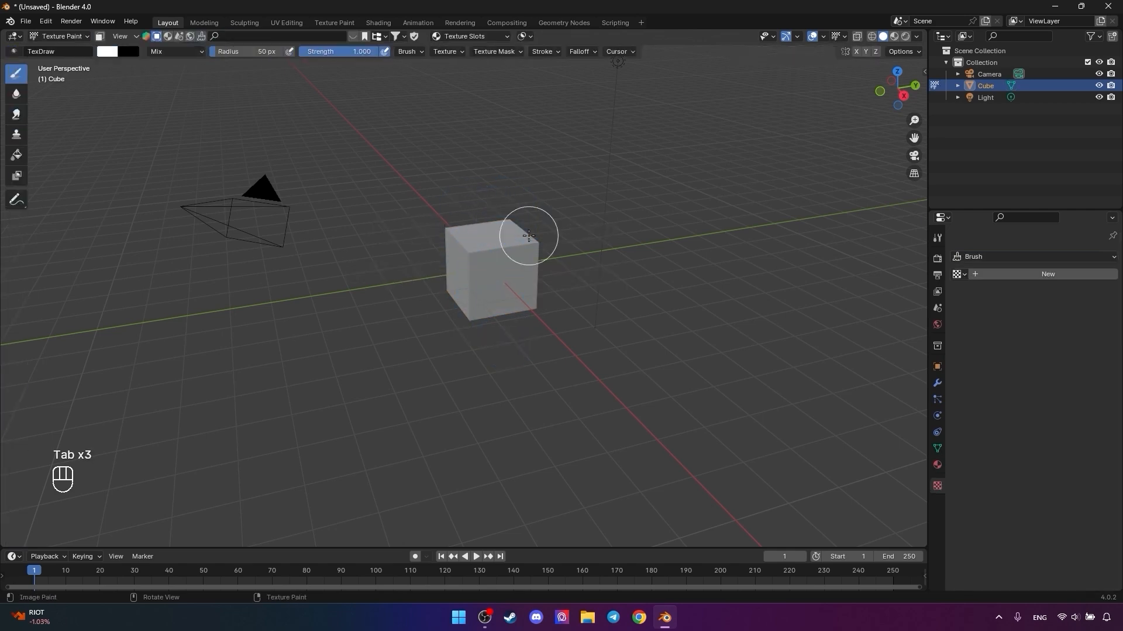
key("Tab")
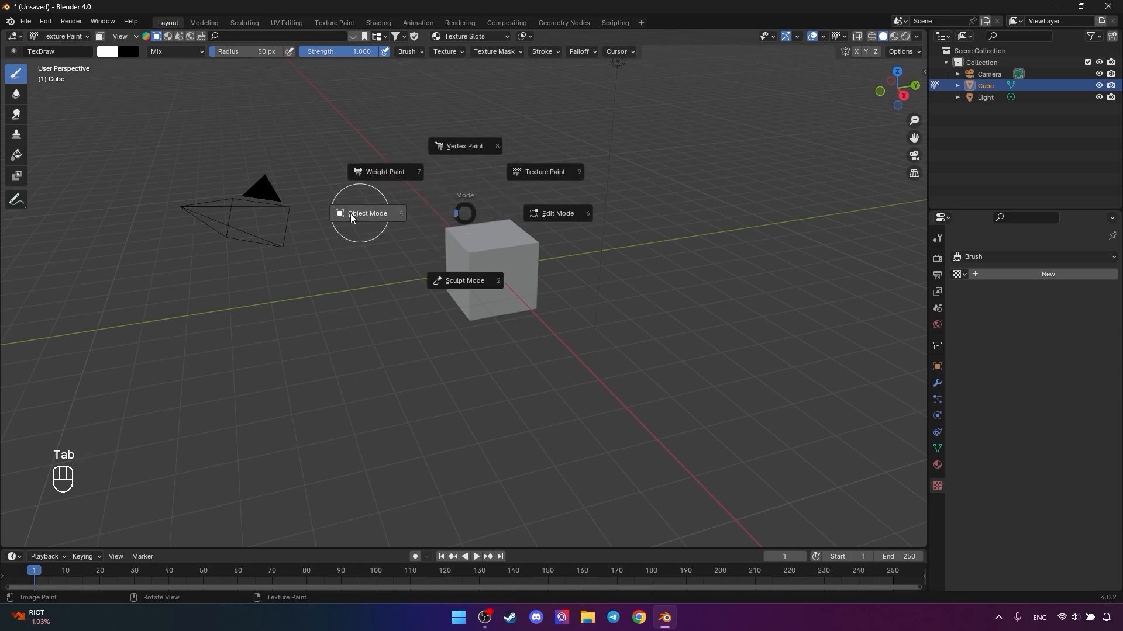
left_click(350, 213)
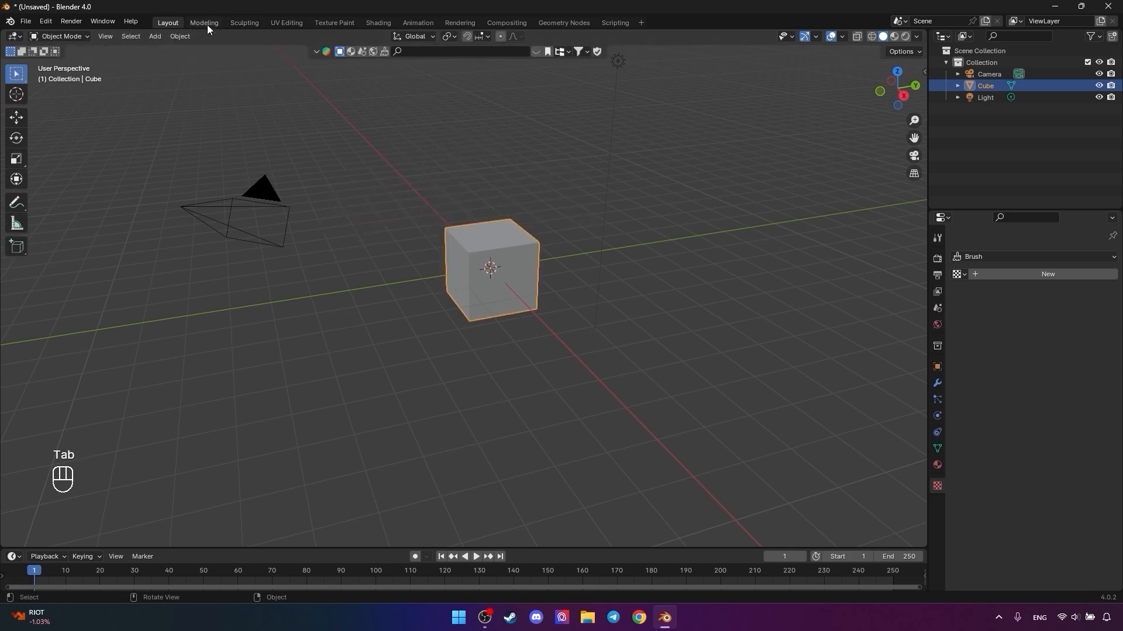
- Examine the available interaction modes and editor types, keeping the area as a 3D Viewport in Object Mode
left_click(62, 37)
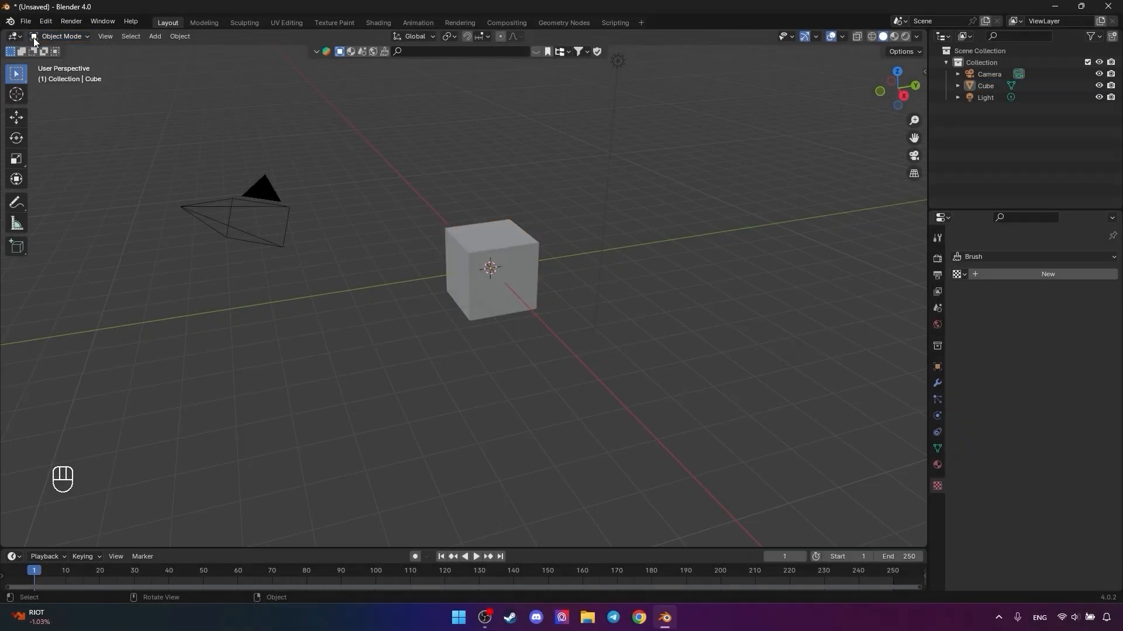
left_click(15, 36)
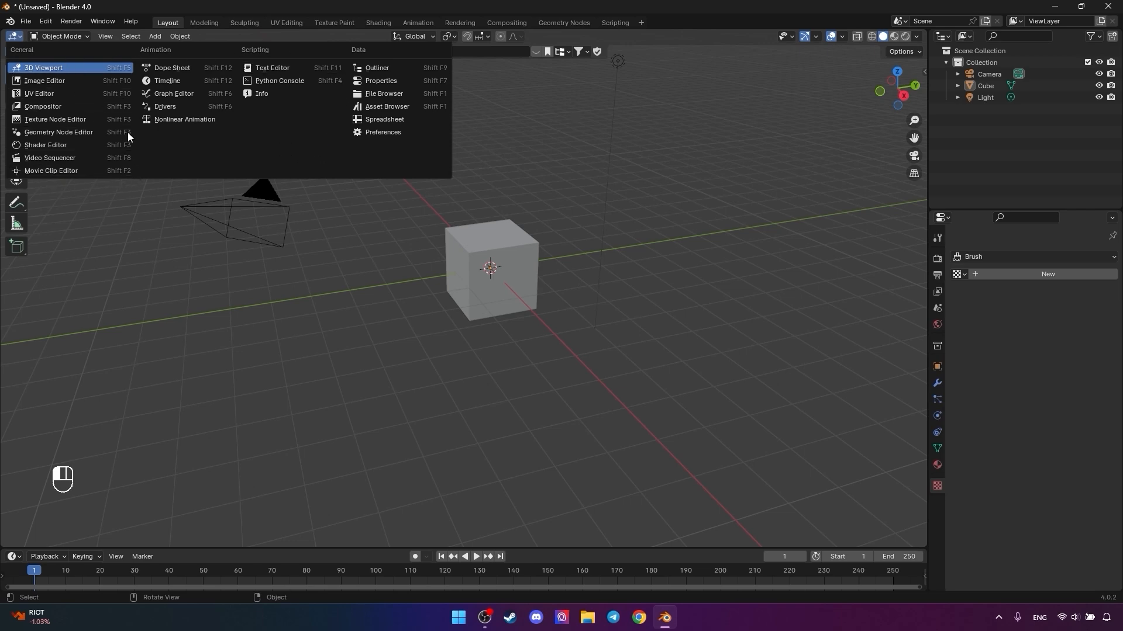
left_click(39, 177)
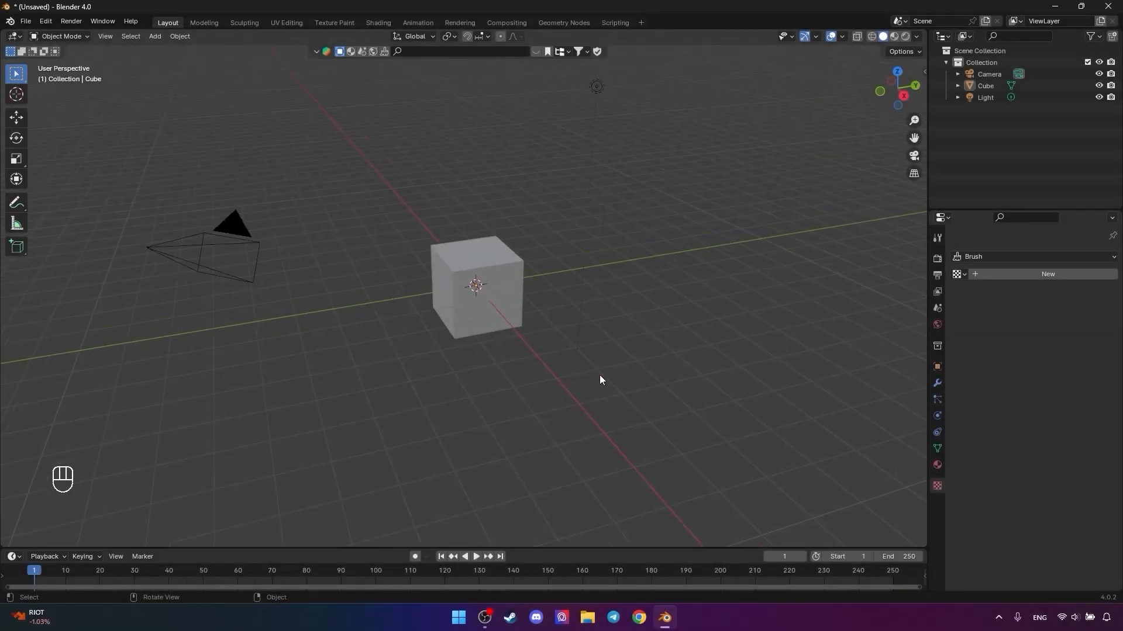
- Delete the default camera, cube and light from the scene
left_click_drag(745, 415, 118, 111)
key("x")
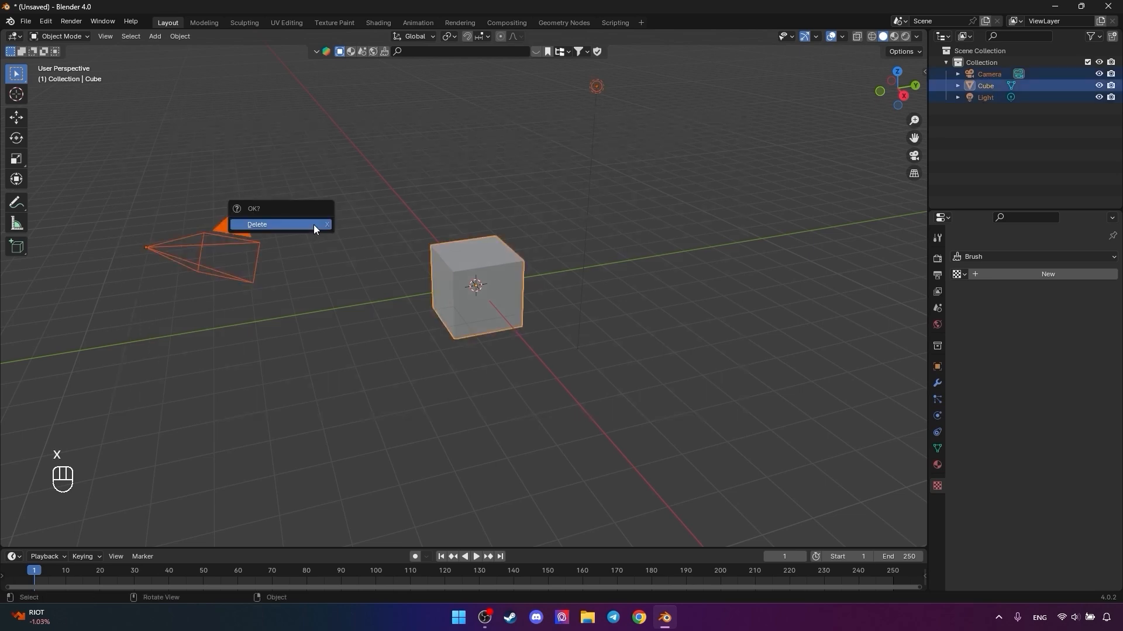
left_click(314, 227)
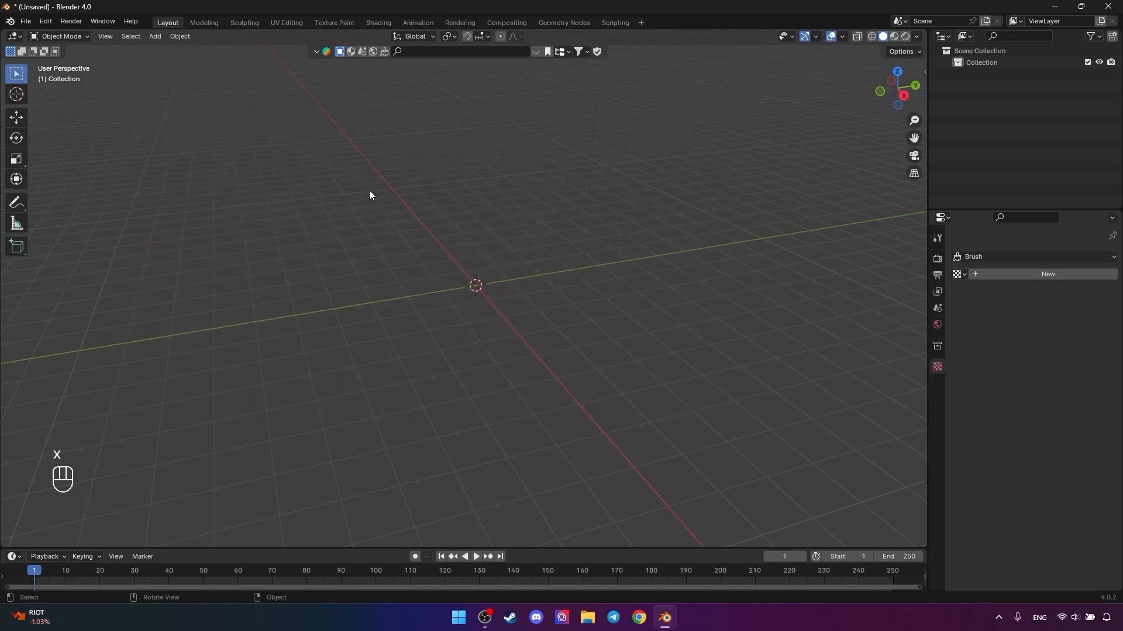
- Add a monkey mesh to the empty scene
key("shift+a")
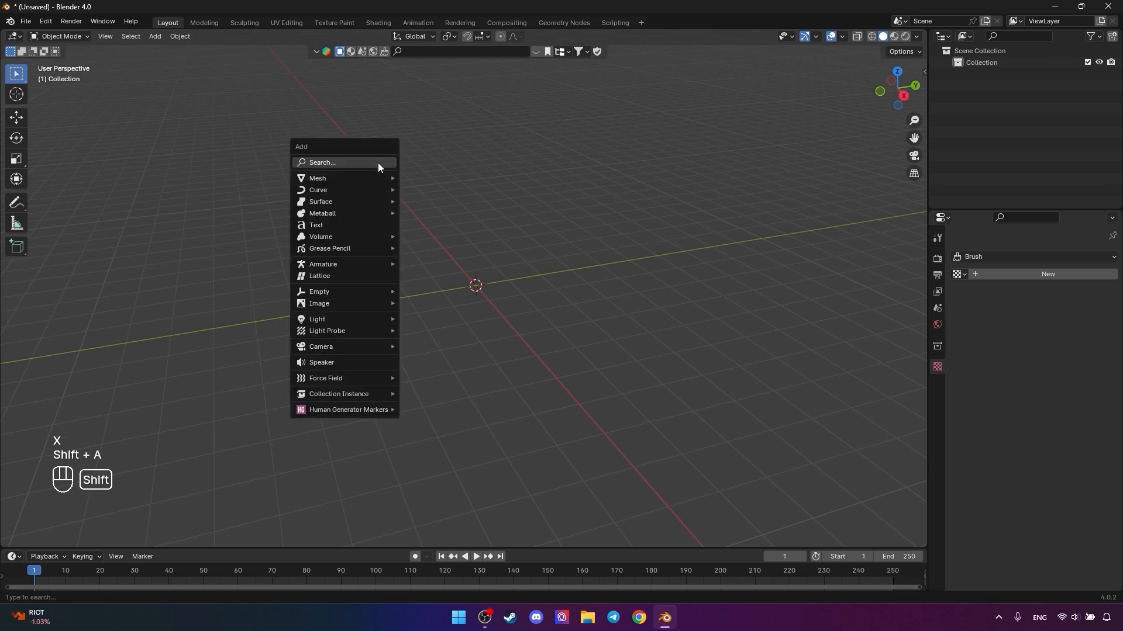
mouse_move(352, 176)
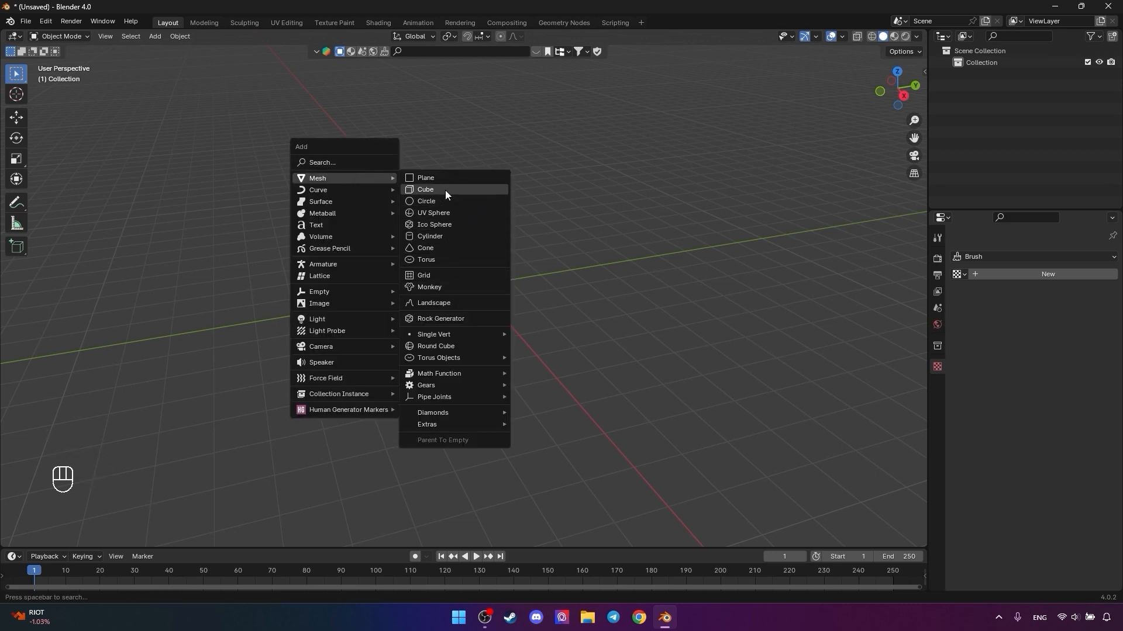
left_click(426, 286)
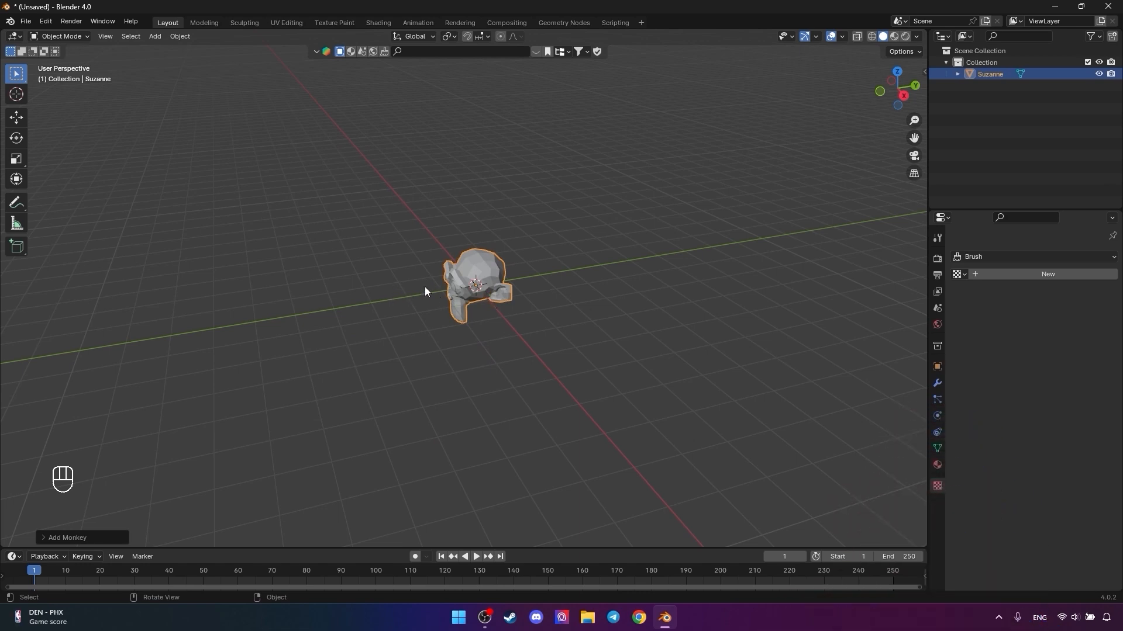
- Examine the monkey head and its surroundings from near and far, from behind and from the front
scroll(454, 290, "up", 1)
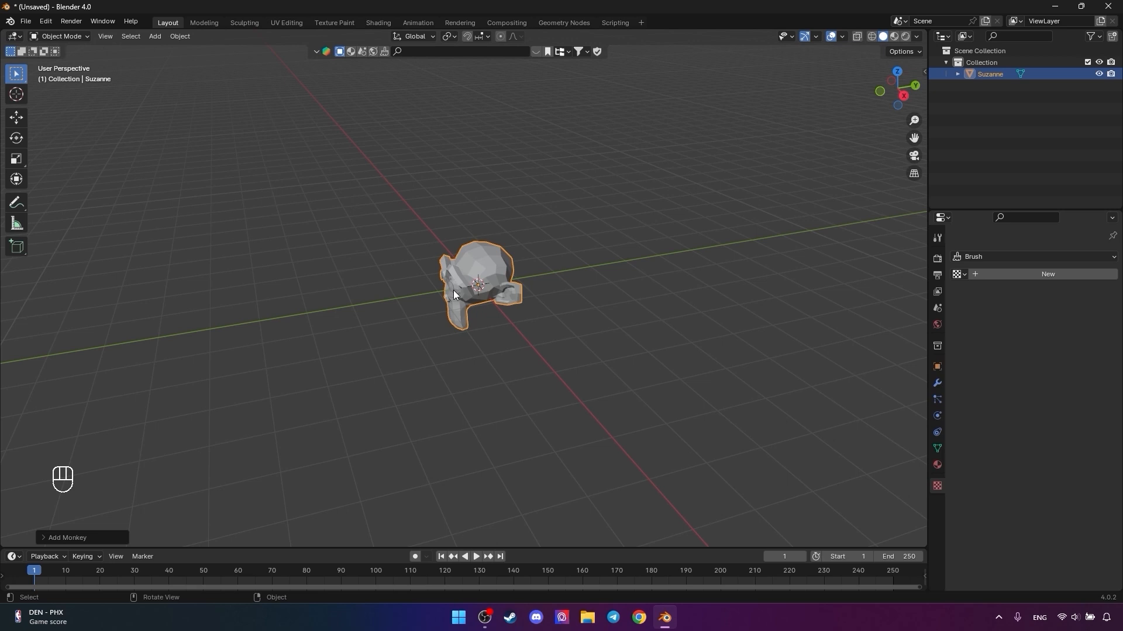
scroll(454, 290, "down", 3)
scroll(457, 290, "up", 3)
scroll(461, 290, "down", 5)
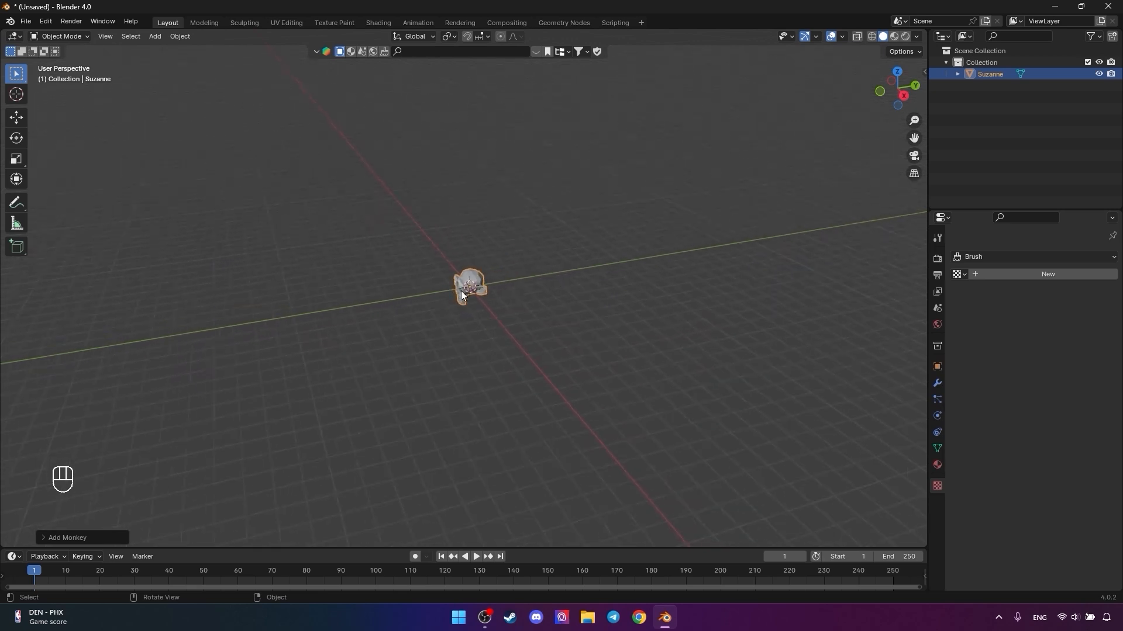
scroll(461, 290, "up", 6)
scroll(461, 290, "down", 6)
scroll(461, 290, "up", 4)
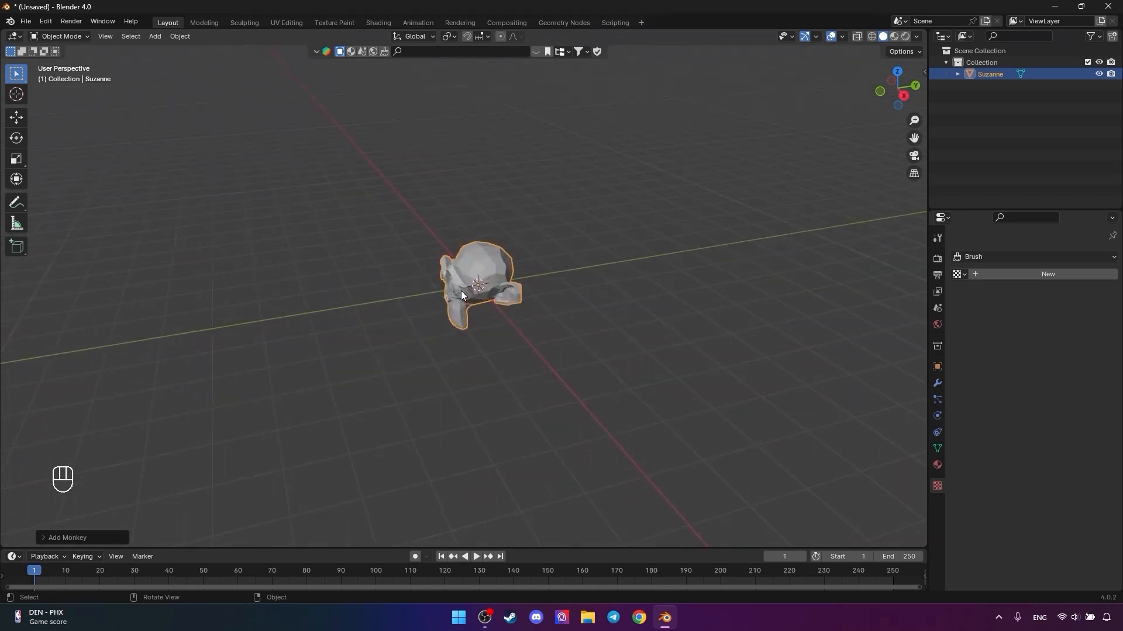
middle_click_drag(354, 328, 493, 324)
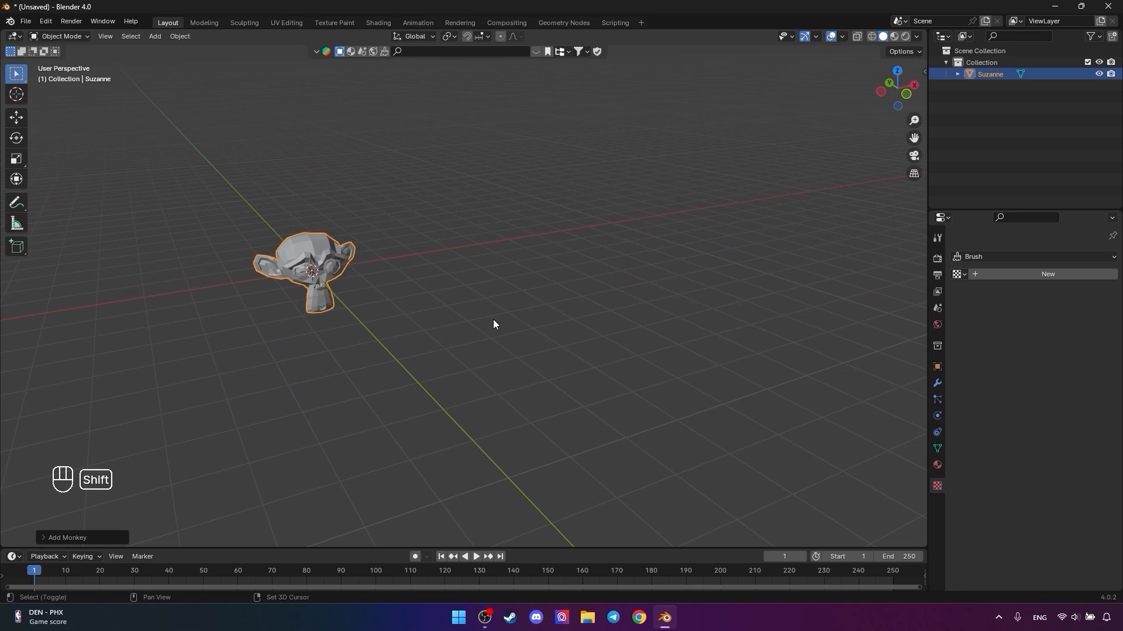
middle_click_drag(206, 318, 473, 326, "shift")
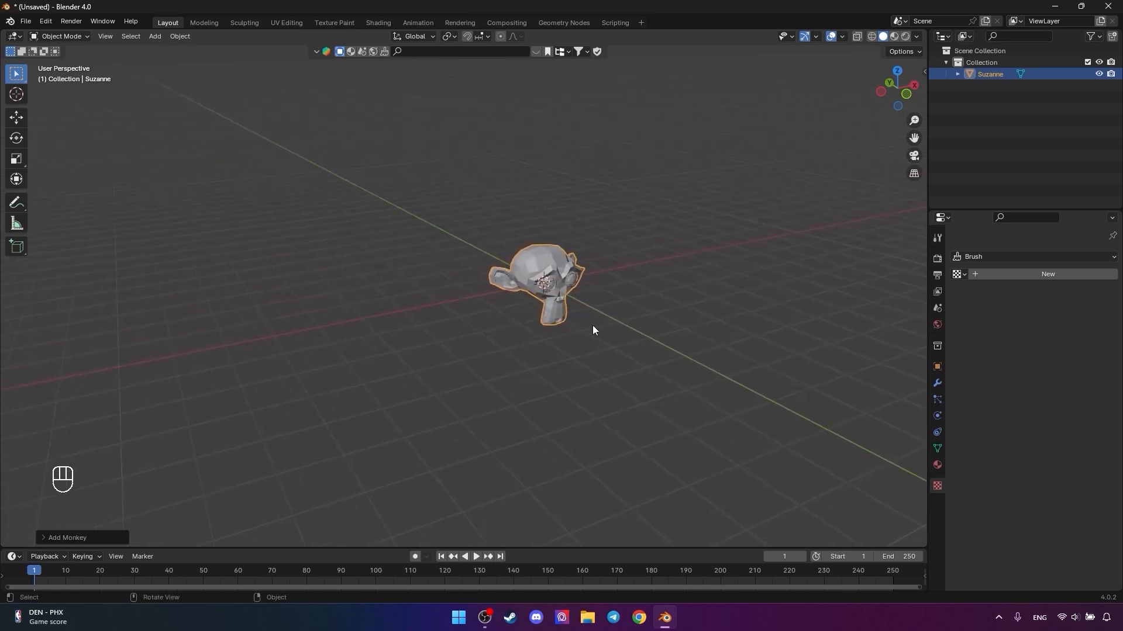
middle_click_drag(719, 303, 209, 325, "shift")
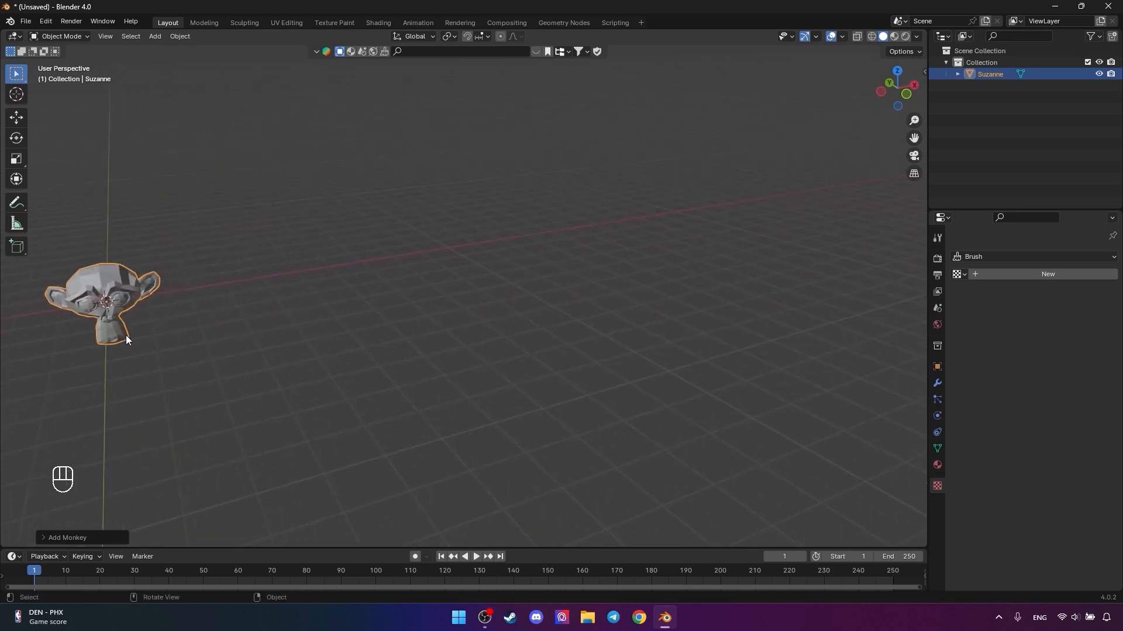
middle_click_drag(125, 335, 507, 314, "shift")
scroll(506, 314, "down", 4)
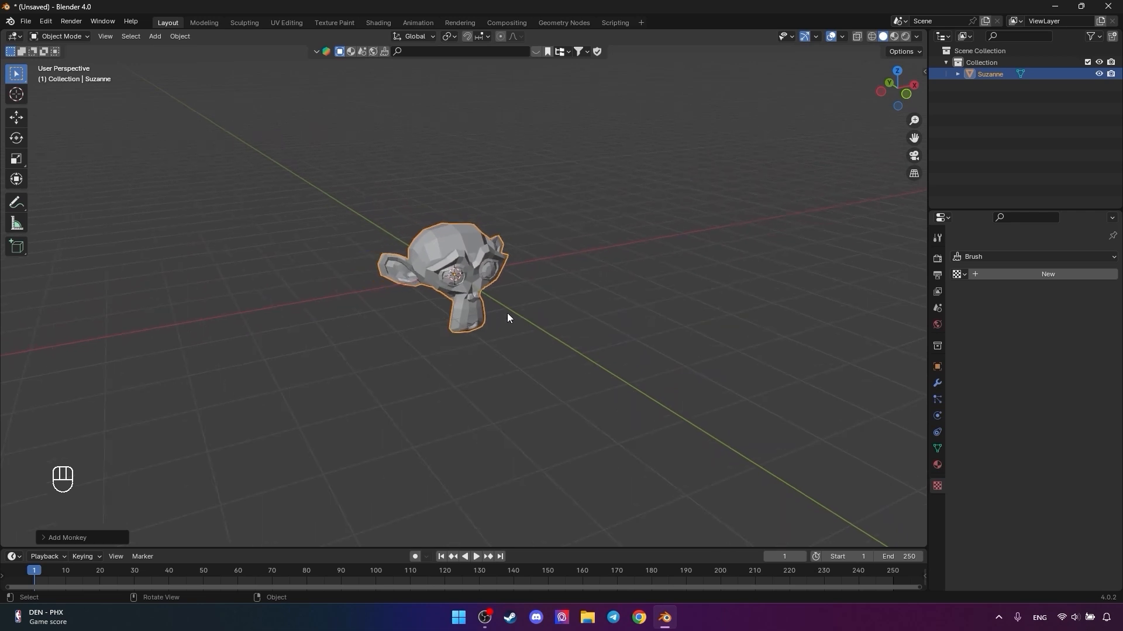
scroll(512, 314, "up", 2)
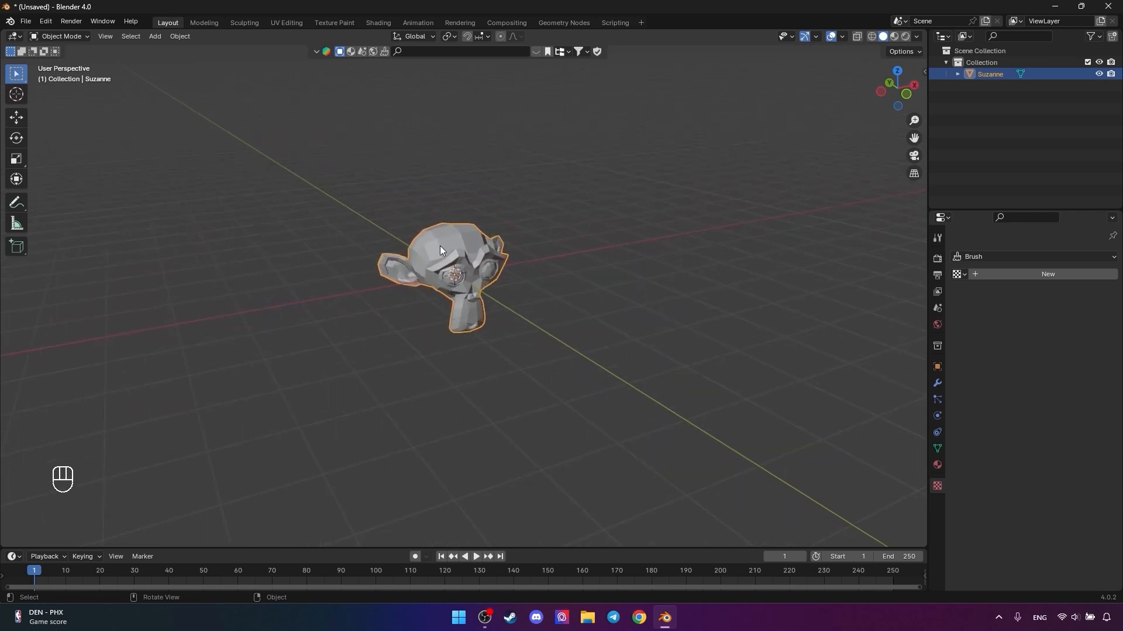
- Move the monkey head freely to several places around the scene and delete it
key("g")
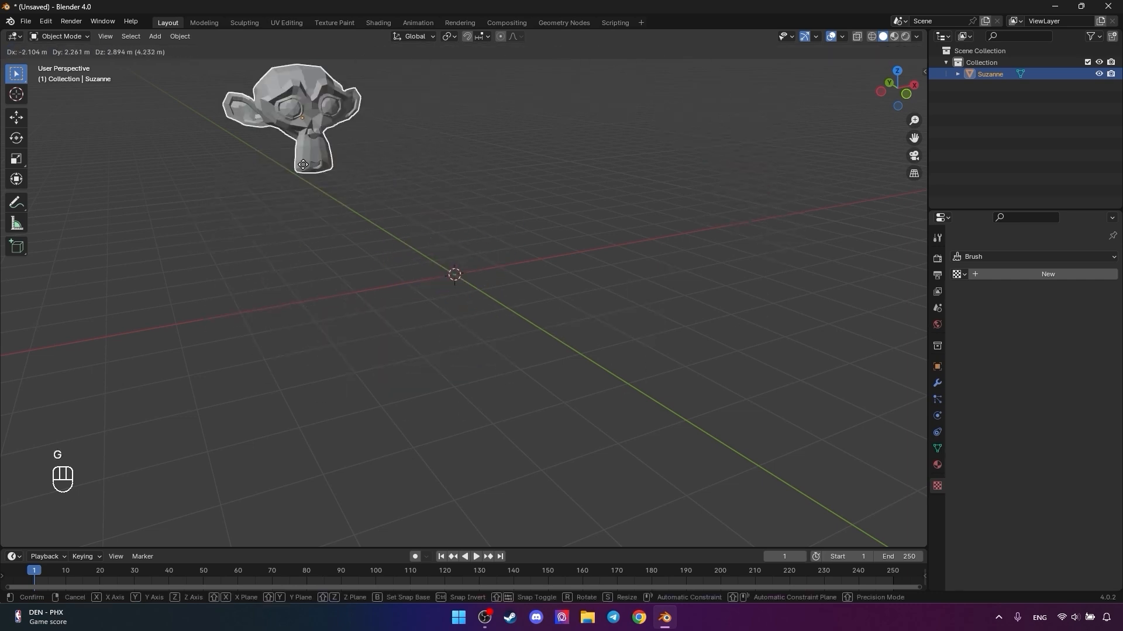
left_click(269, 178)
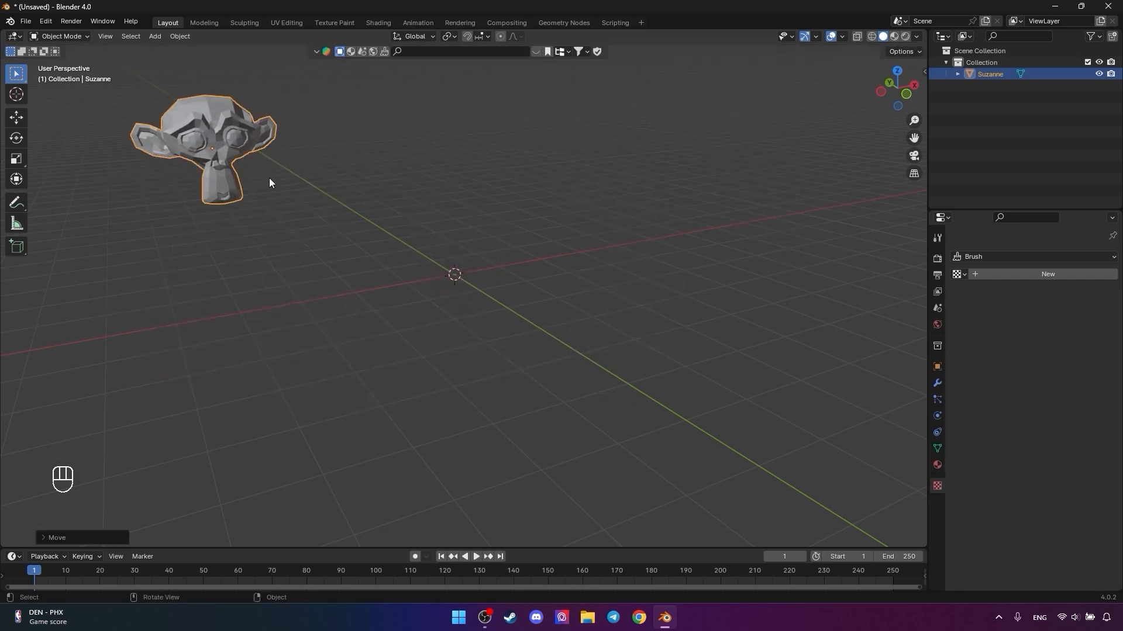
key("g")
left_click(760, 251)
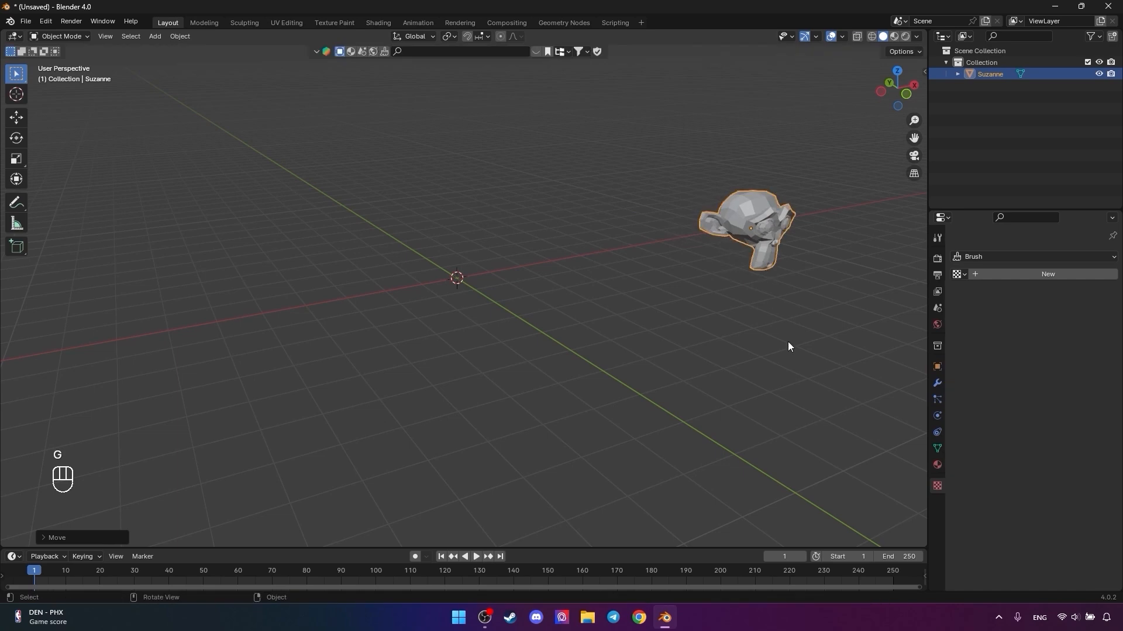
key("g")
key("g")
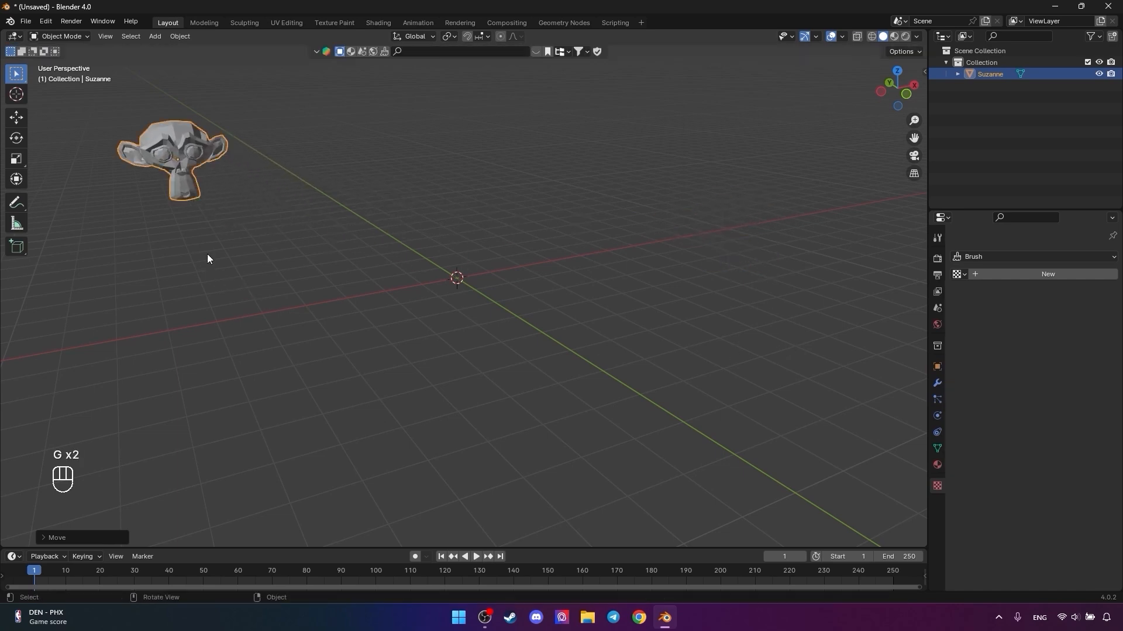
key("x")
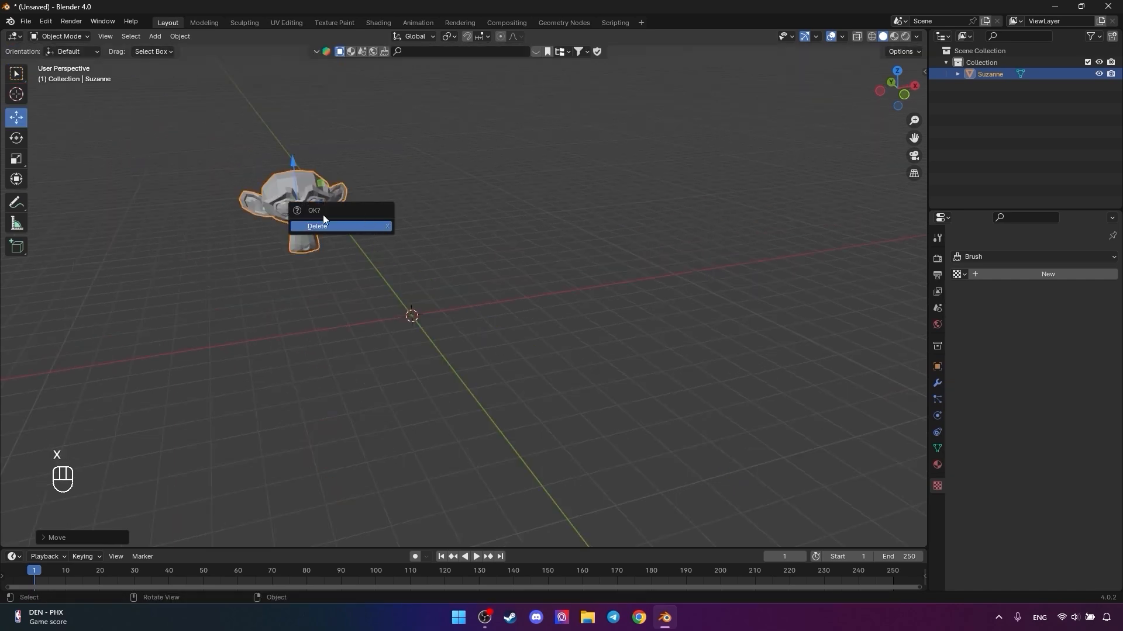
left_click(336, 227)
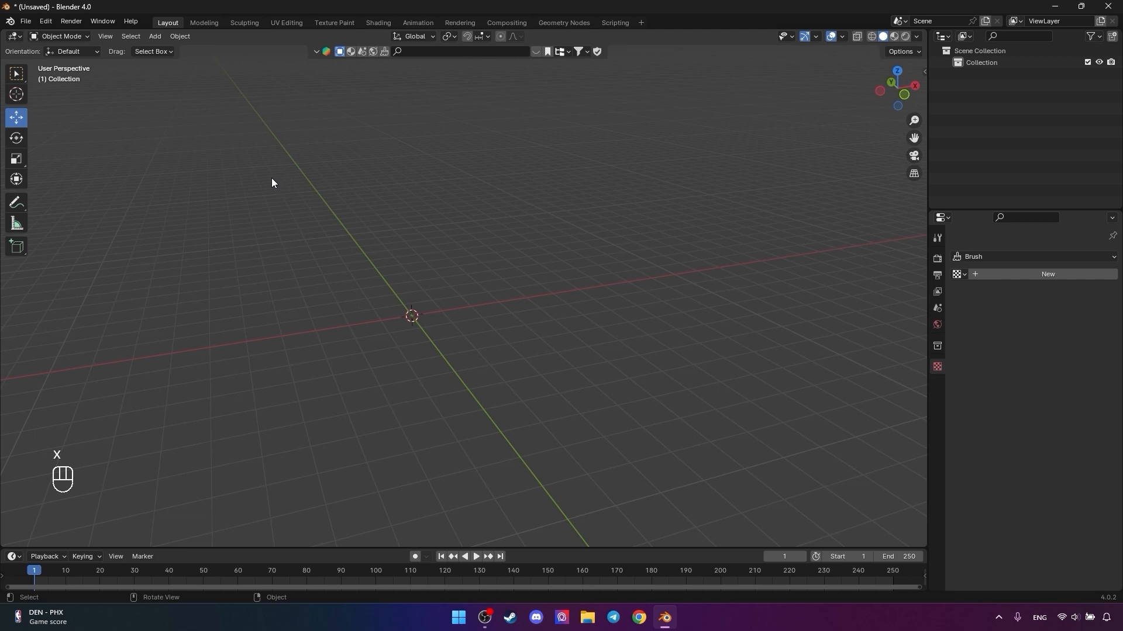
- Add a cylinder mesh at the scene origin
key("shift+a")
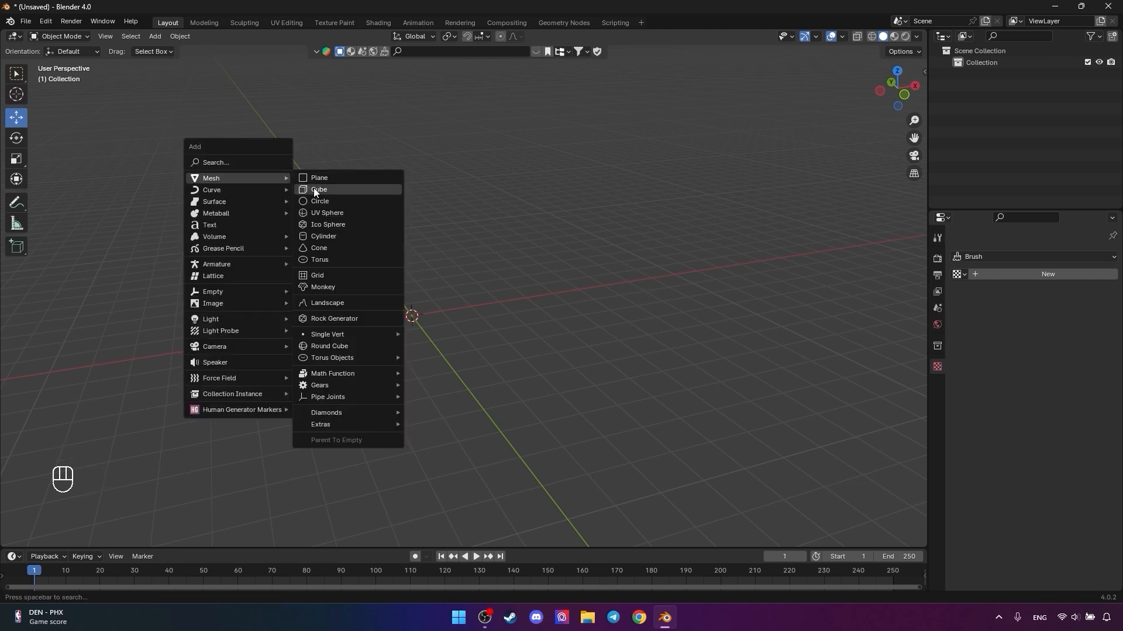
left_click(320, 236)
middle_click_drag(444, 307, 513, 303, "shift")
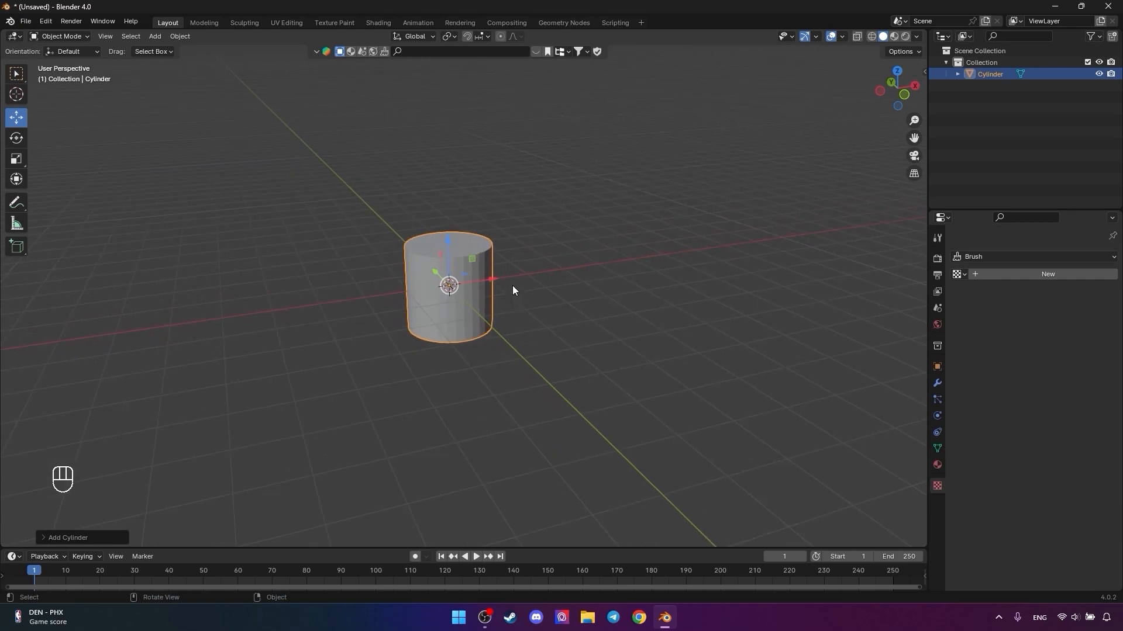
- Try rotating the cylinder freely and separately about the global X, Y and Z axes
key("r")
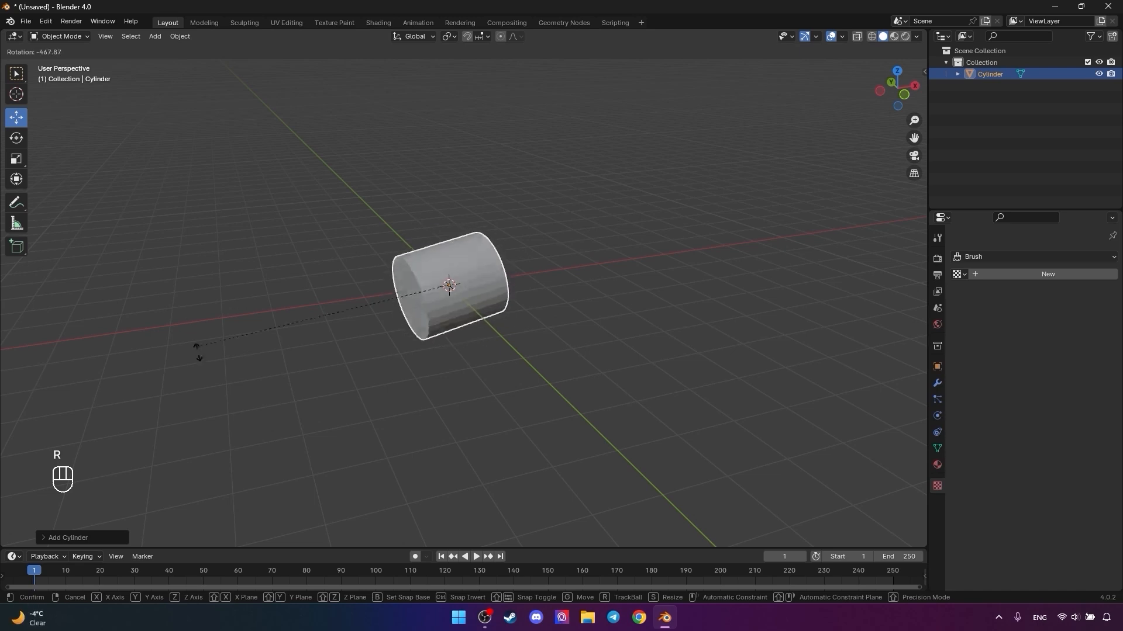
right_click(642, 222)
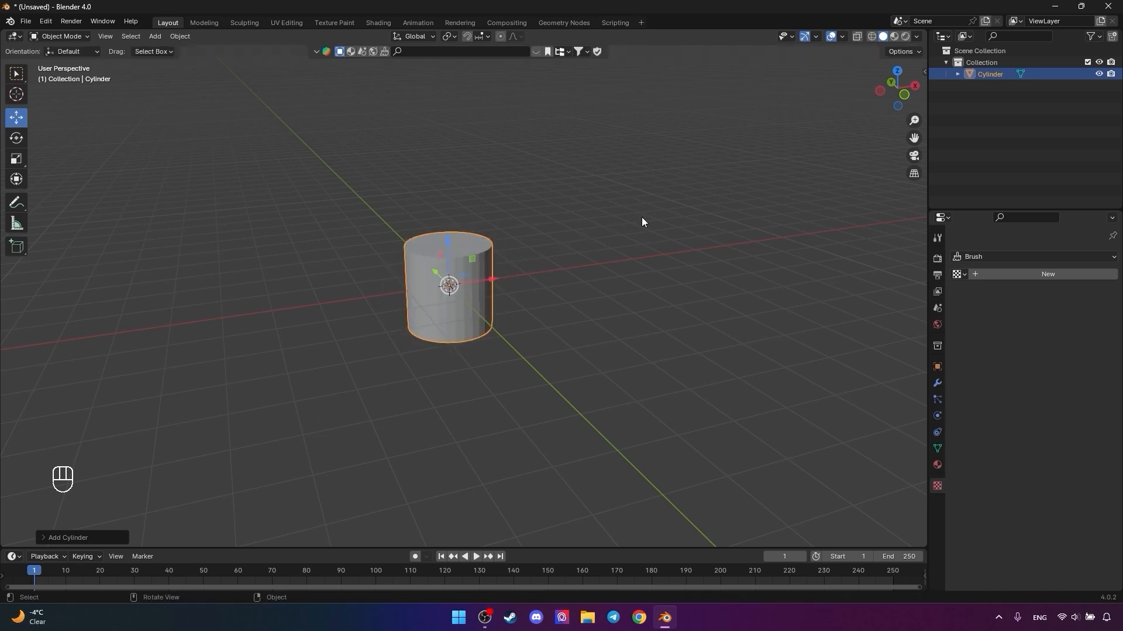
key("r")
key("x")
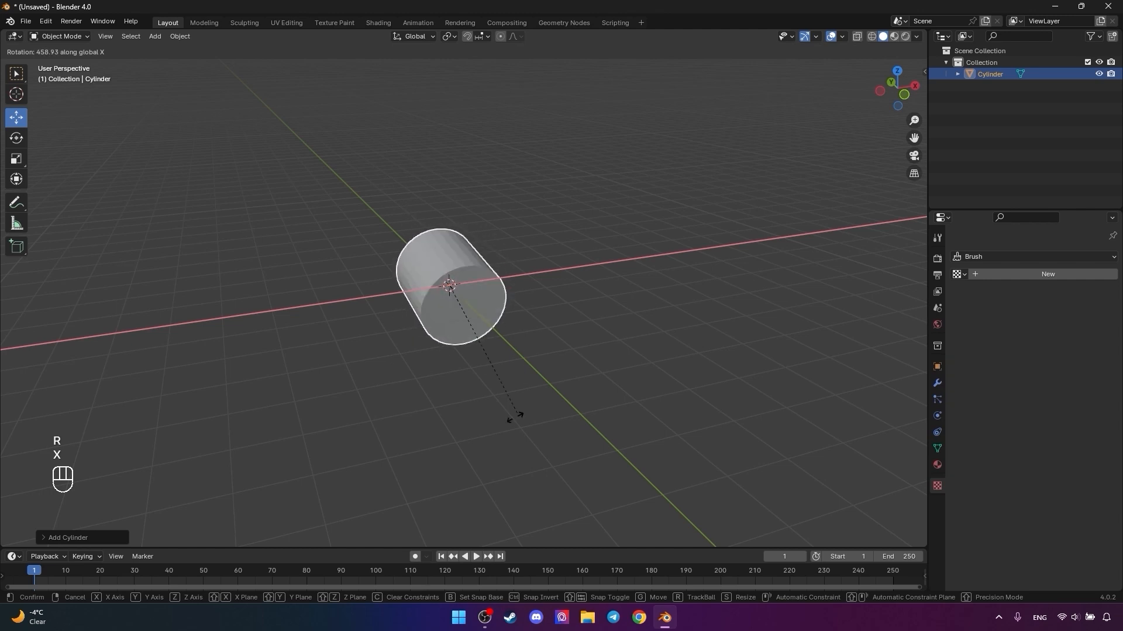
right_click(471, 271)
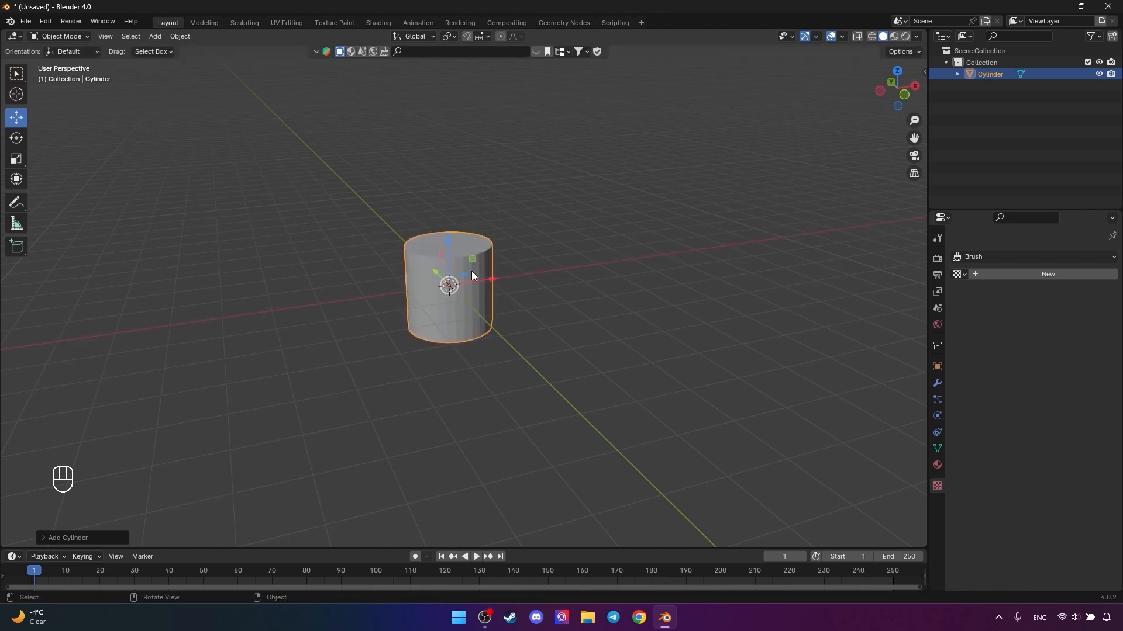
key("r")
key("y")
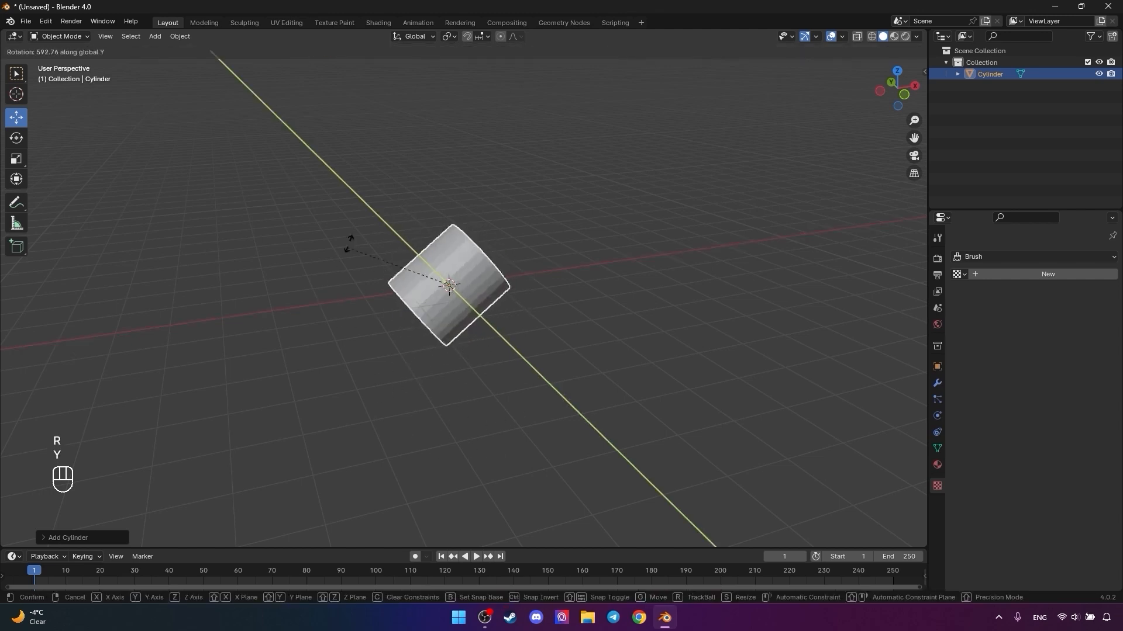
right_click(432, 297)
key("r")
key("z")
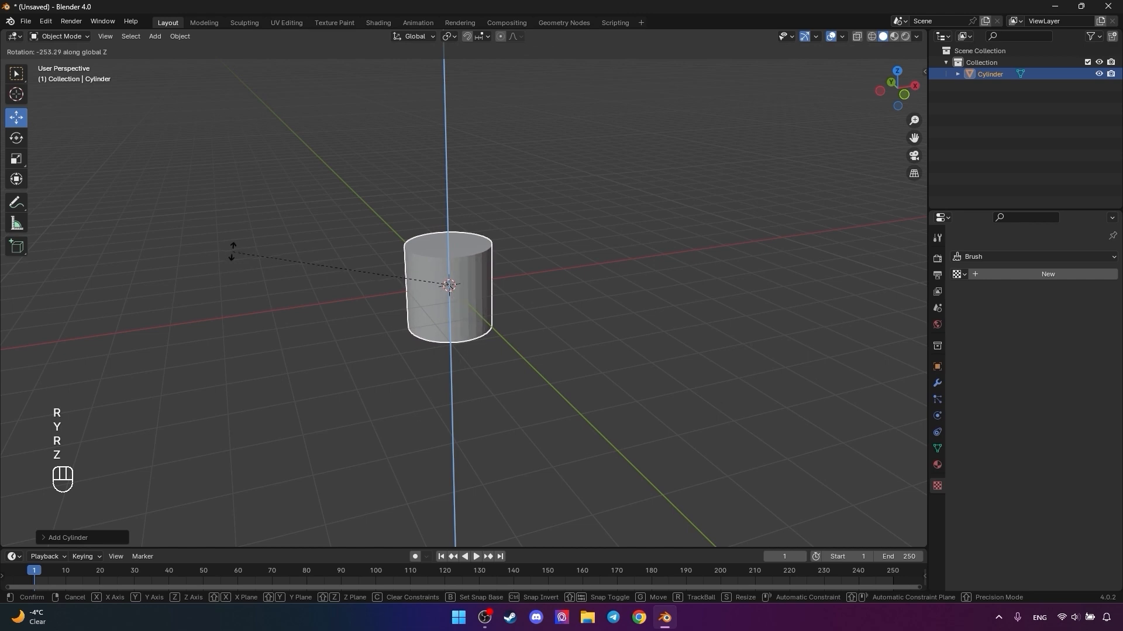
right_click(650, 319)
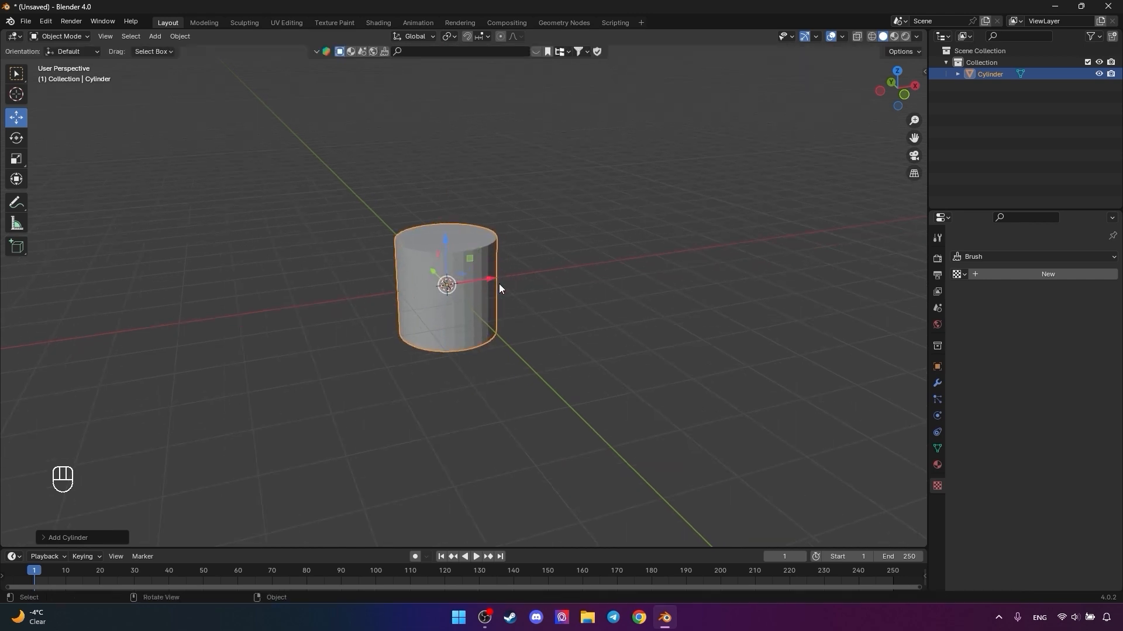
- Scale the cylinder uniformly up and down several times, finishing somewhat larger than its original size
key("s")
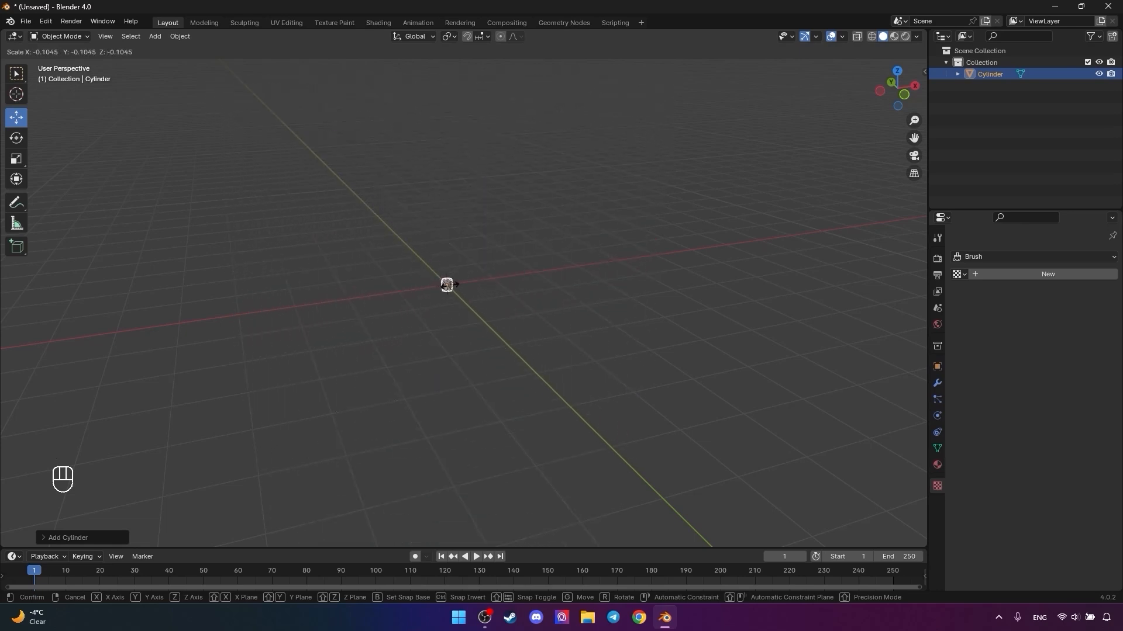
left_click(544, 295)
key("s")
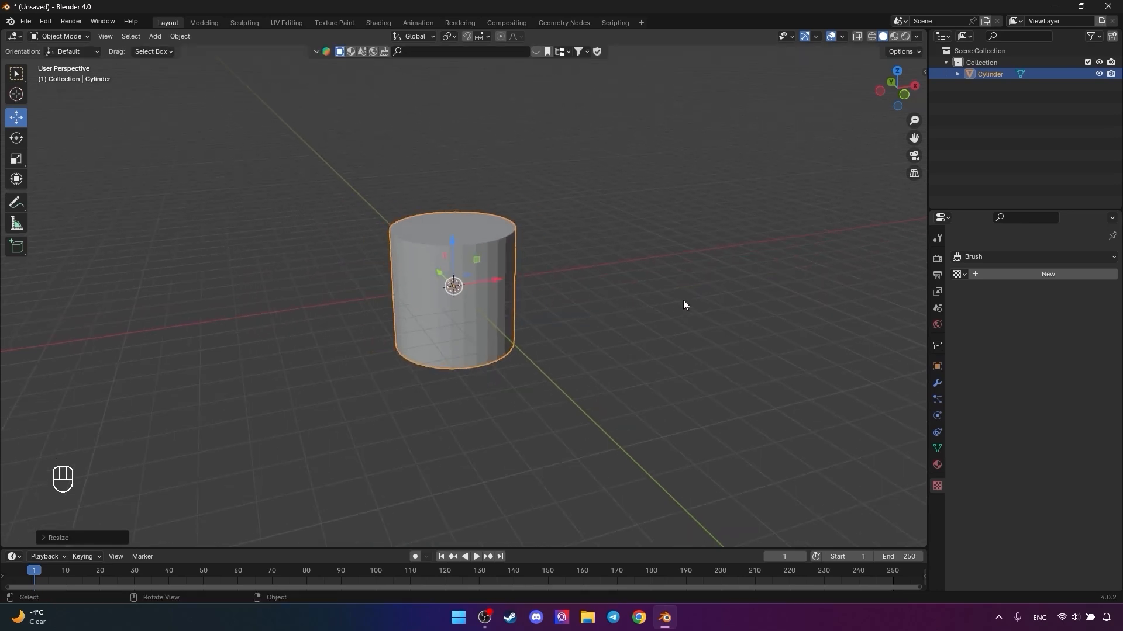
left_click(473, 292)
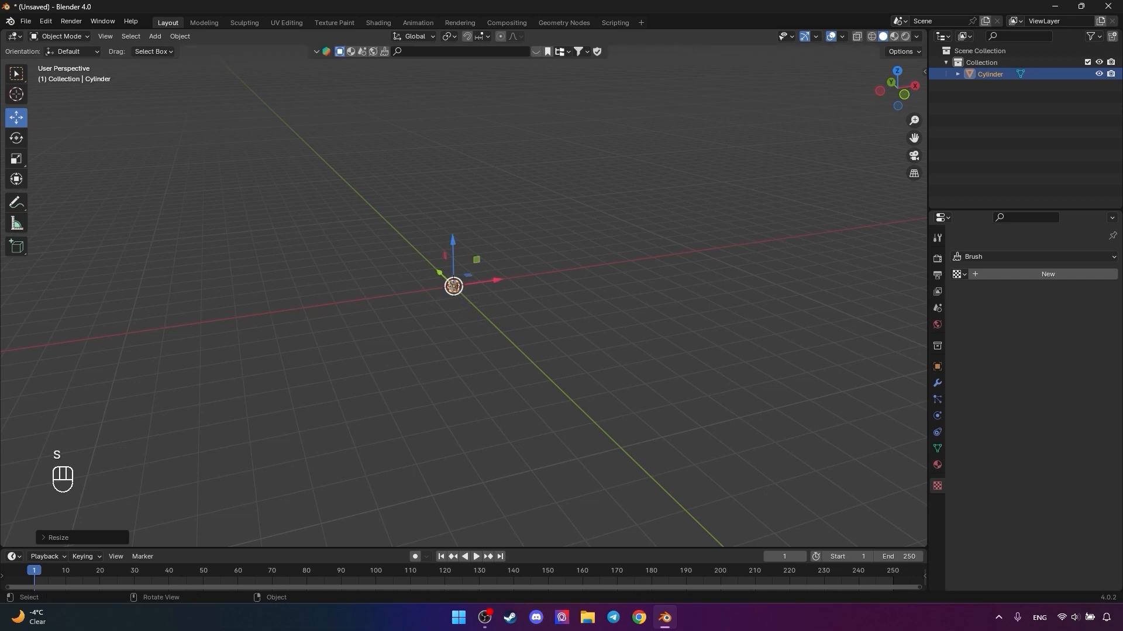
key("s")
left_click(759, 285)
key("s")
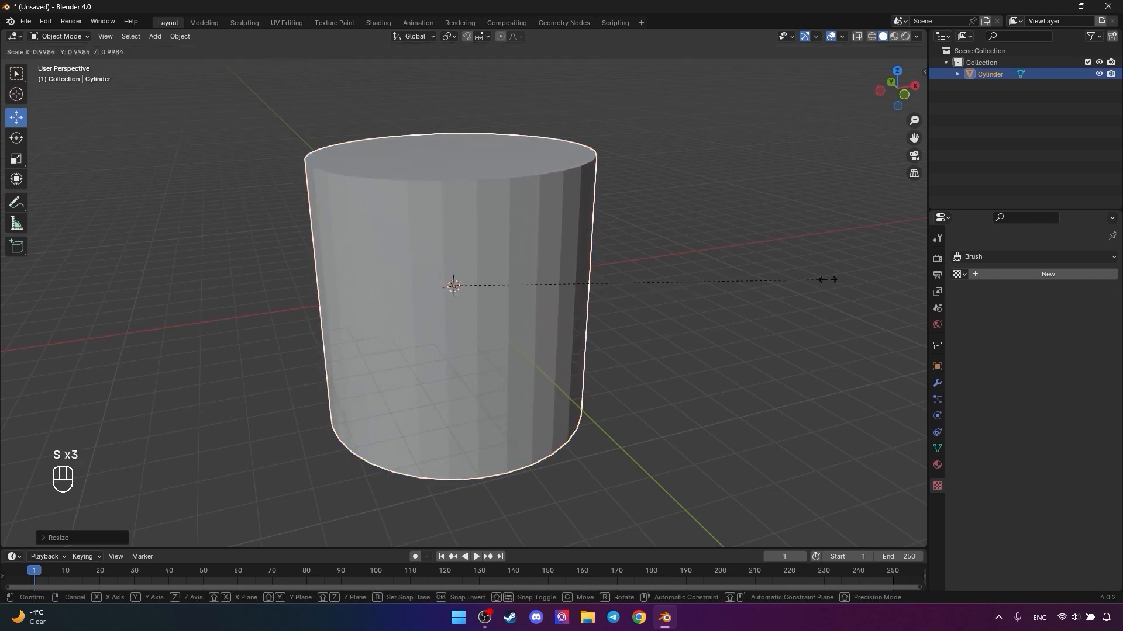
left_click(481, 282)
key("s")
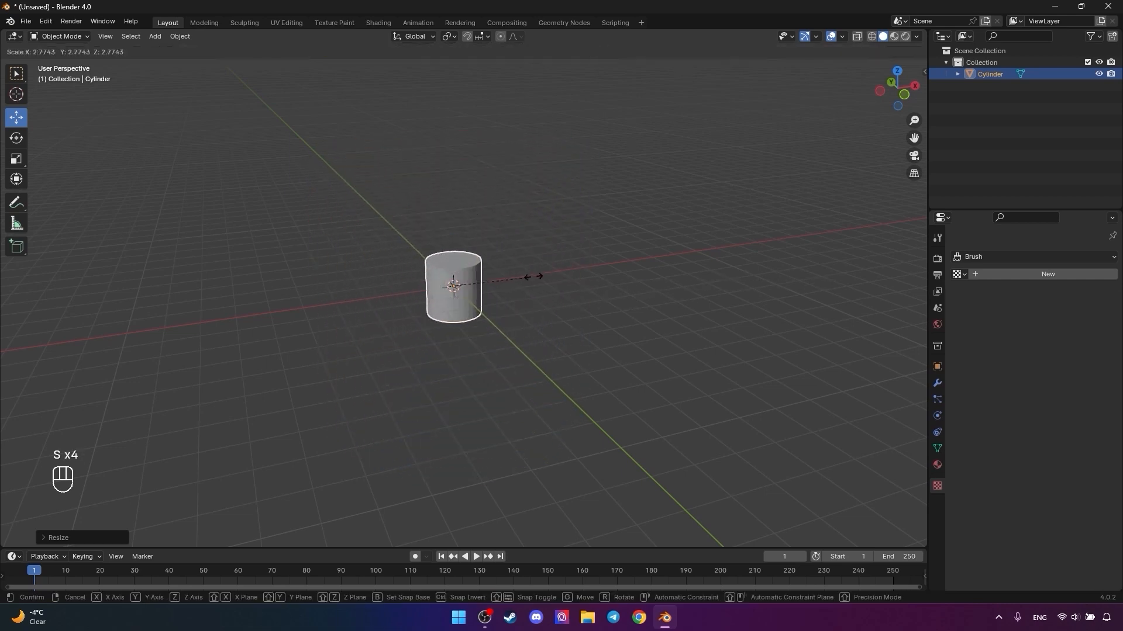
left_click(648, 258)
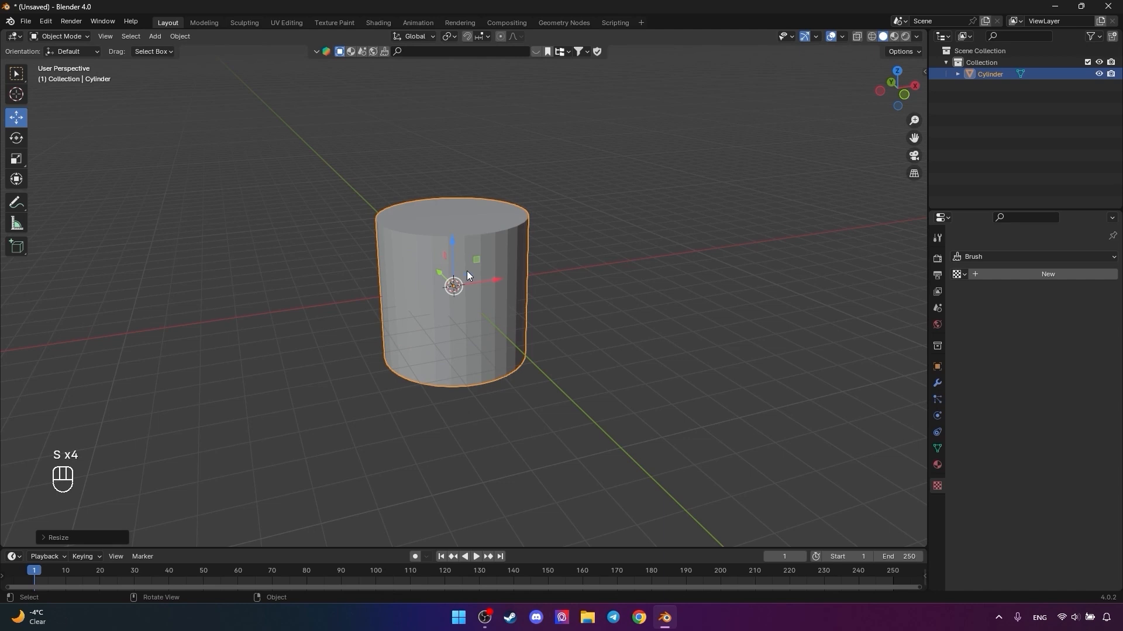
- Stretch the cylinder along the global X axis by a factor of about 3
key("s")
key("x")
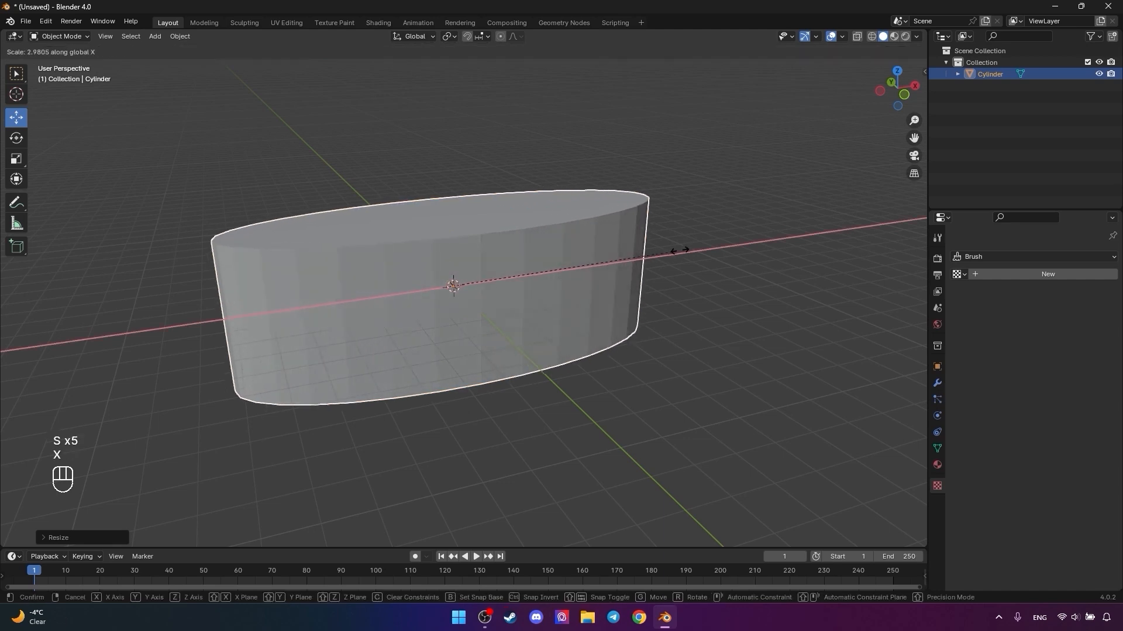
left_click(700, 249)
- Stretch the flattened cylinder along the global Z axis into a tall oval column
scroll(621, 290, "down", 2)
middle_click_drag(496, 295, 521, 301)
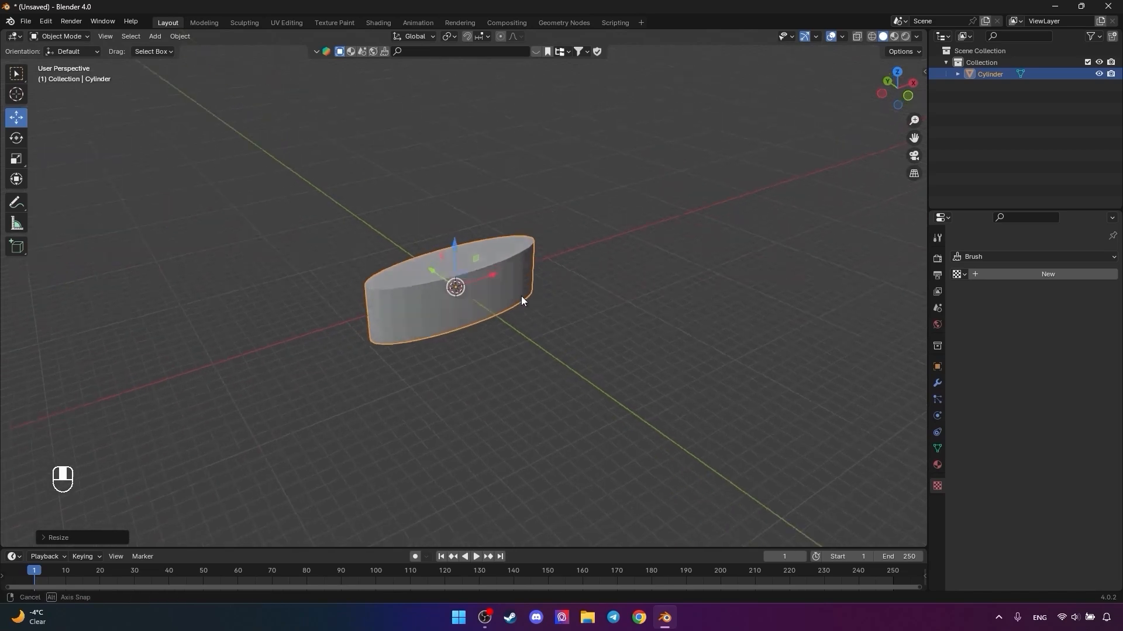
key("s")
key("z")
left_click(570, 473)
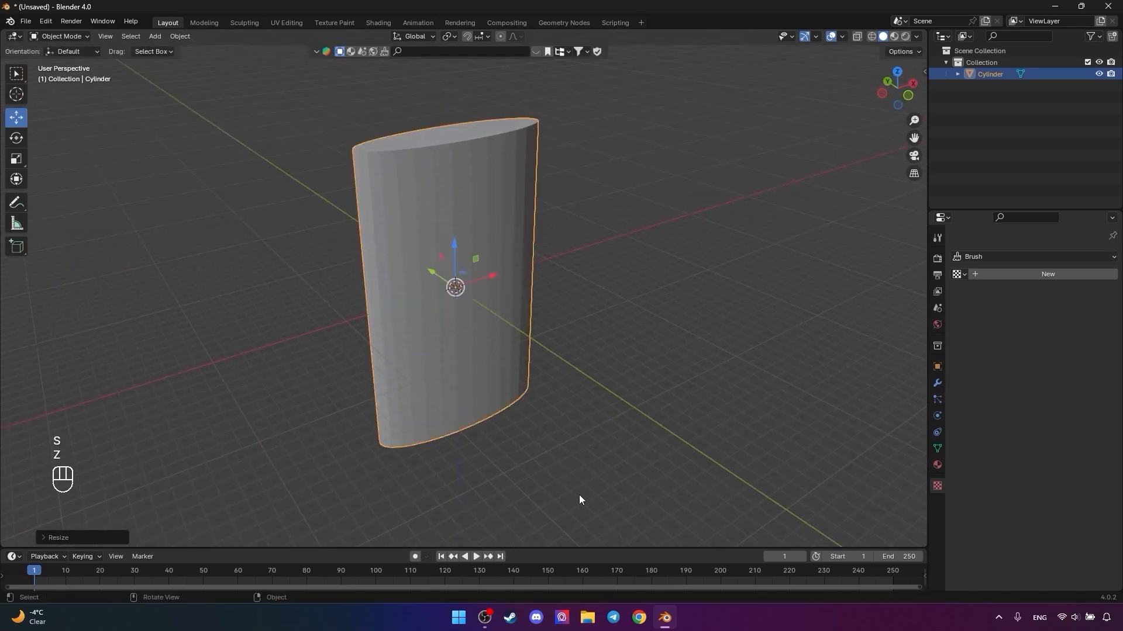
- Undo the last stretches of the cylinder
middle_click_drag(322, 380, 349, 366)
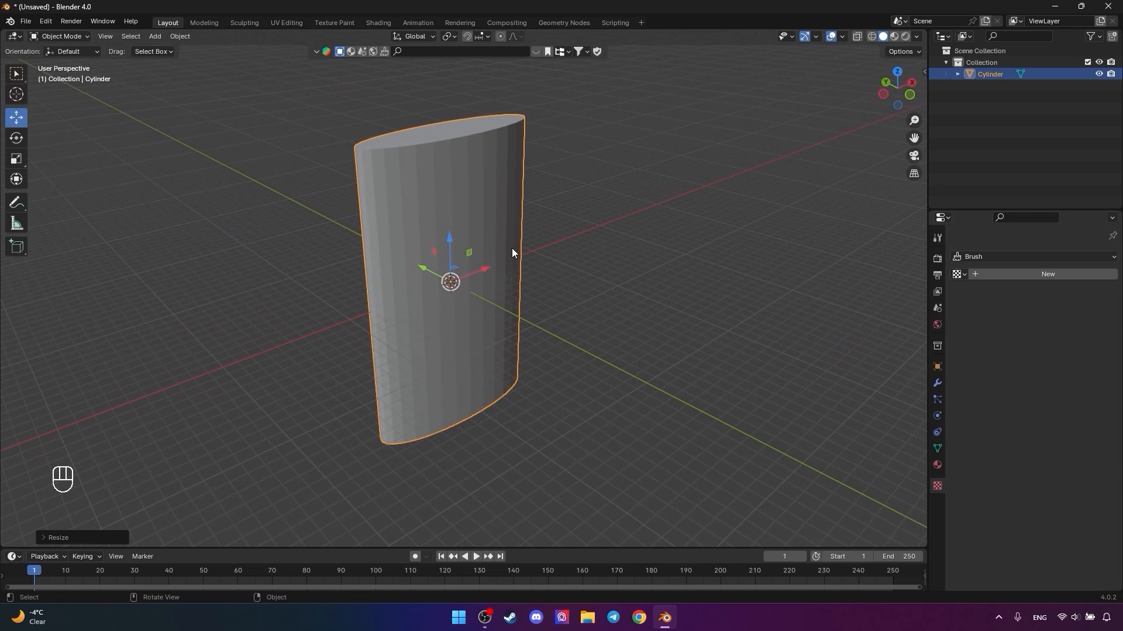
key("ctrl+z")
key("ctrl+z")
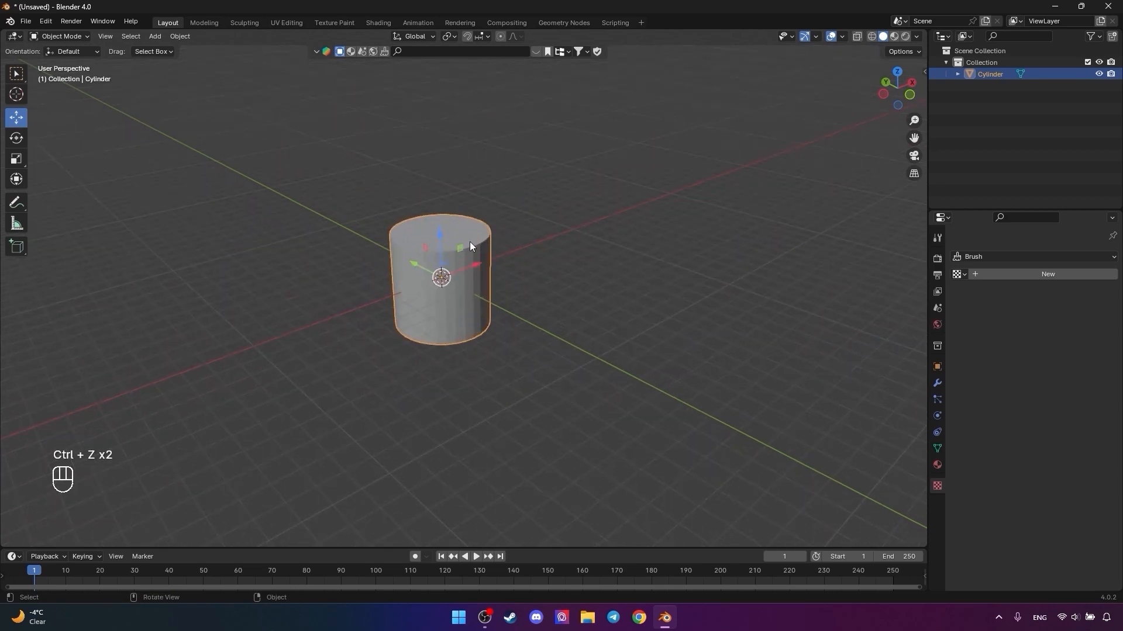
key("ctrl+z")
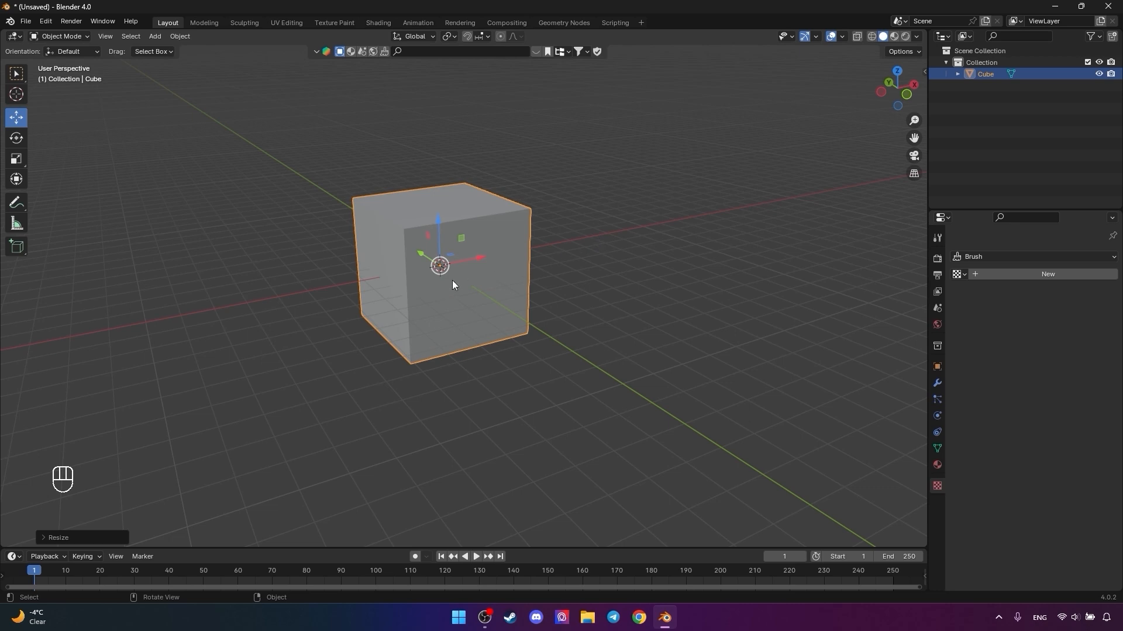
- Duplicate the cube in place and move the copy along the positive global X axis, clear of the original
key("shift+d")
left_click(477, 261)
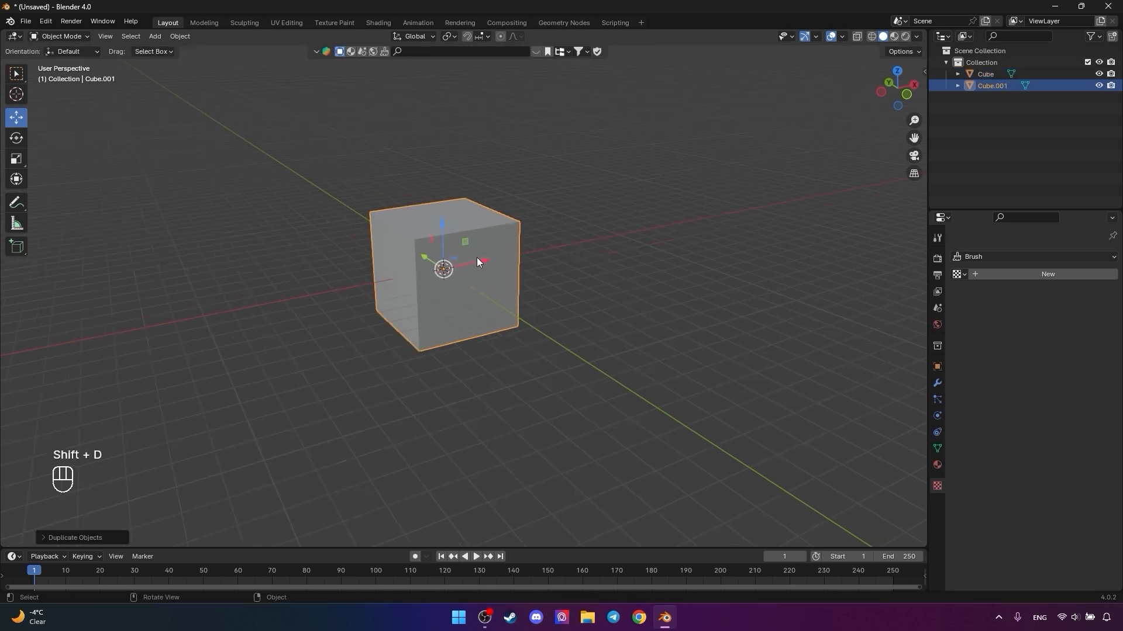
key("g")
key("x")
left_click(656, 222)
- Duplicate the original cube again and move this copy about 9 m along the negative global X axis
left_click(485, 299)
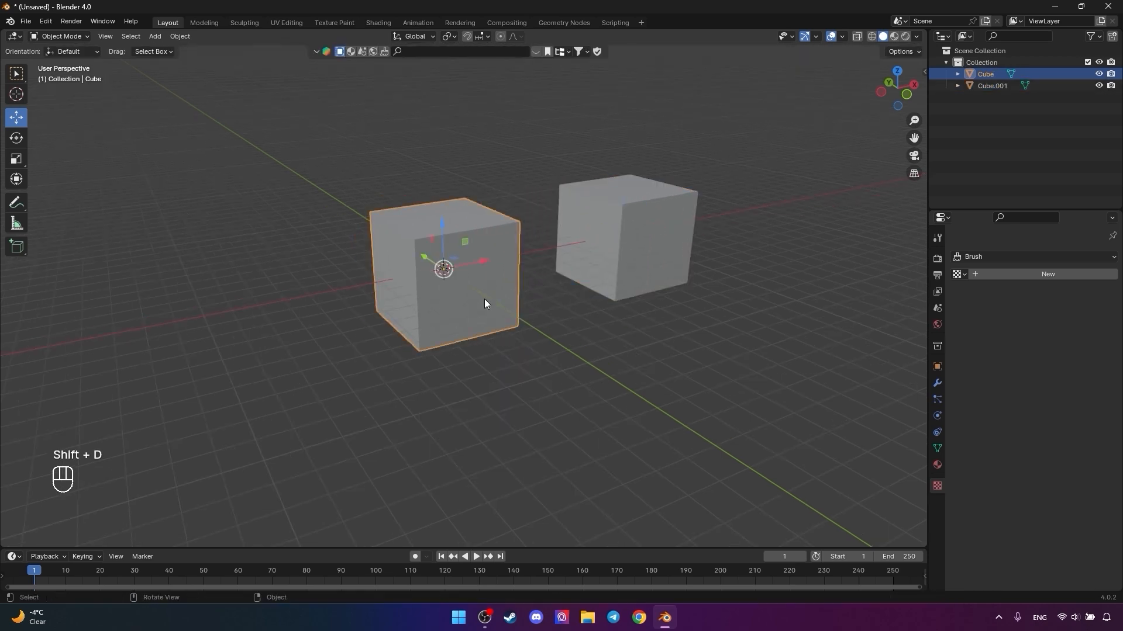
key("shift+d")
key("g")
key("x")
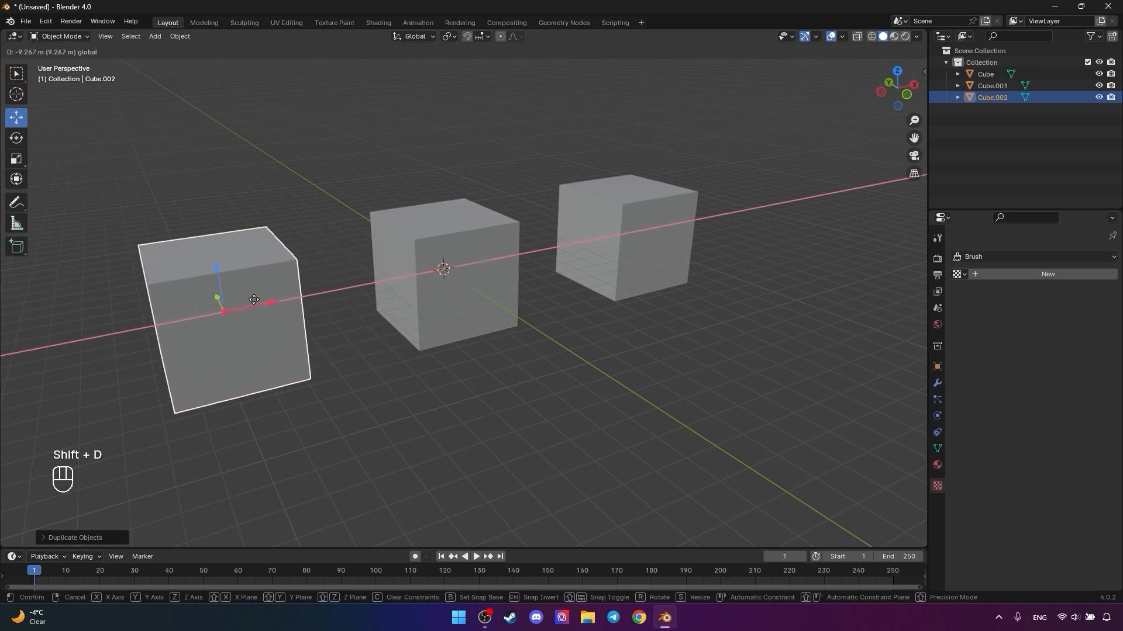
left_click(275, 316)
- Duplicate the middle cube once more and move the copy freely to a spot above and behind the row
scroll(404, 290, "down", 3)
left_click(477, 287)
key("shift+d")
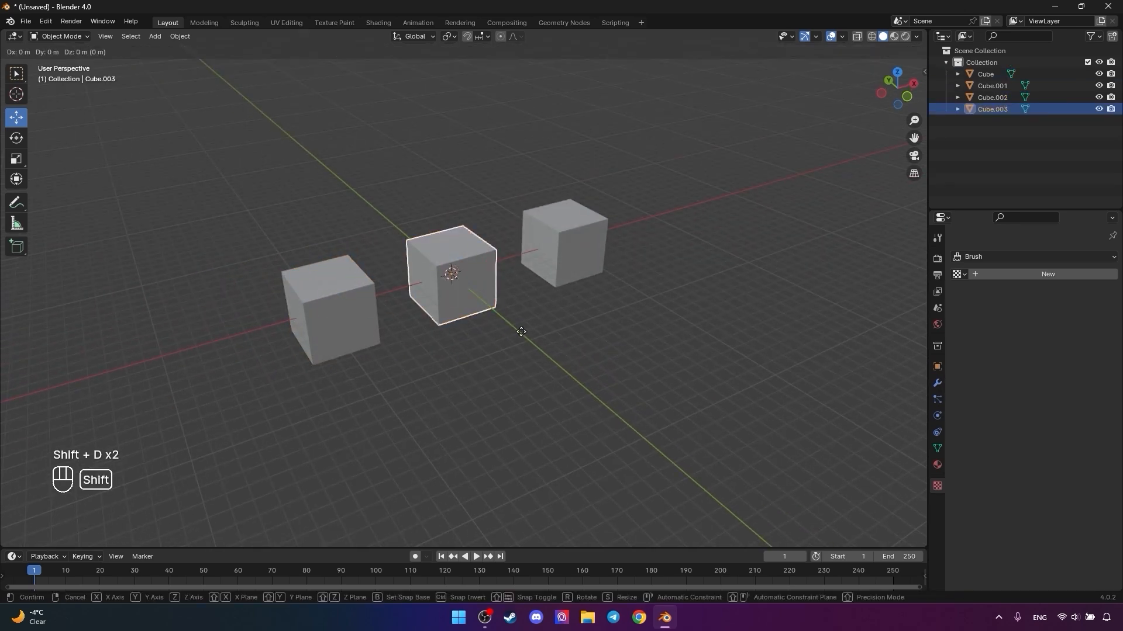
right_click(521, 334)
key("g")
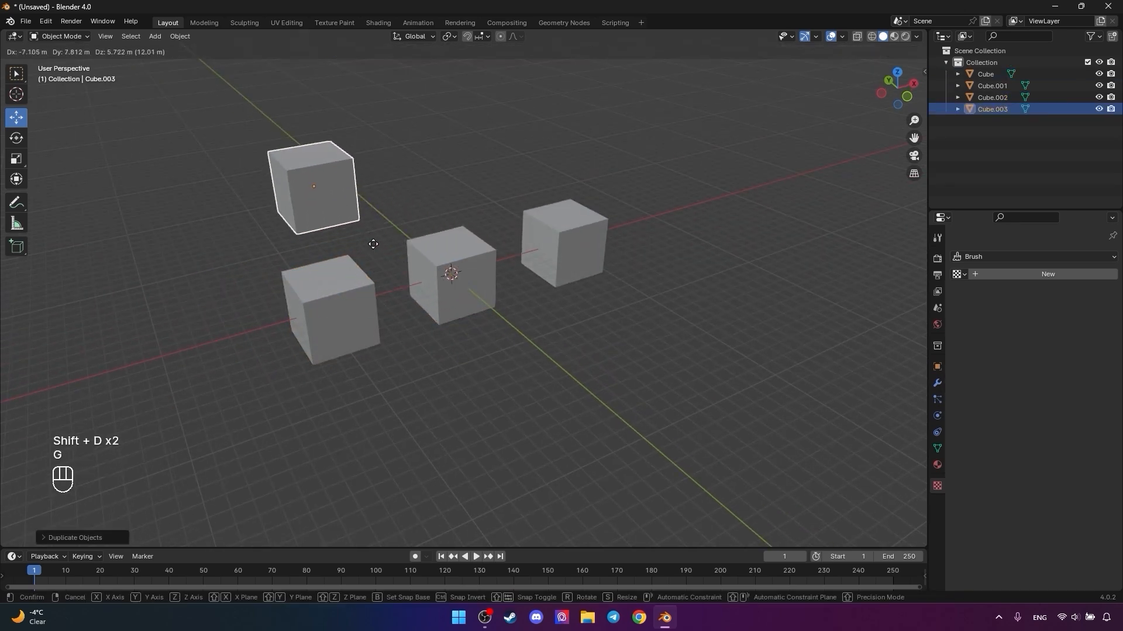
left_click(363, 232)
- Undo the cube duplications and moves until only the original cube and its first in-place copy remain
scroll(444, 279, "down", 2)
key("ctrl+z")
key("ctrl+z")
key("ctrl+z")
key("ctrl+z")
key("ctrl+z")
key("ctrl+z")
key("ctrl+z")
key("ctrl+z")
key("ctrl+z")
scroll(490, 301, "up", 4)
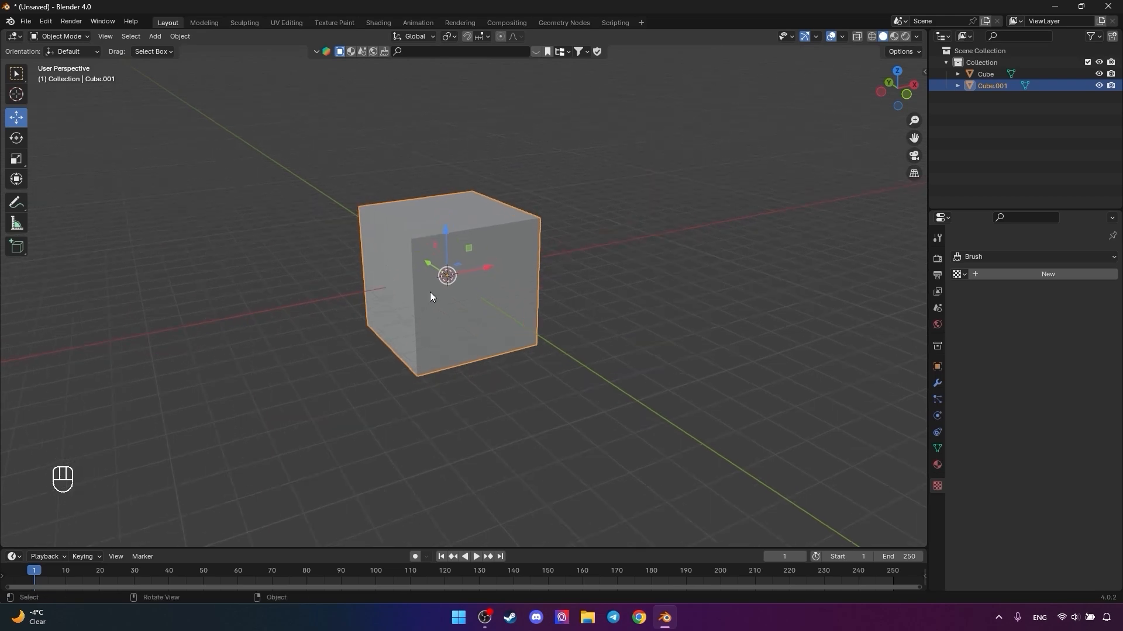
- Enter Edit Mode on the duplicated cube and try moving its nearest top corner vertex freely
key("Tab")
middle_click_drag(447, 276, 424, 286, "shift")
left_click(15, 118)
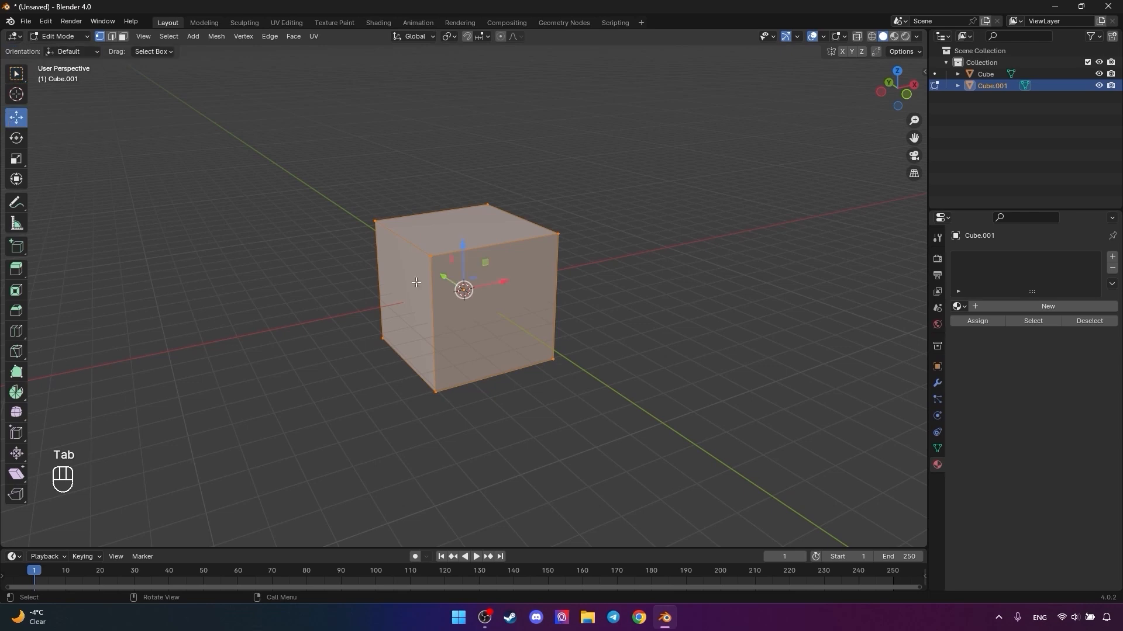
left_click(430, 255)
scroll(414, 244, "up", 3)
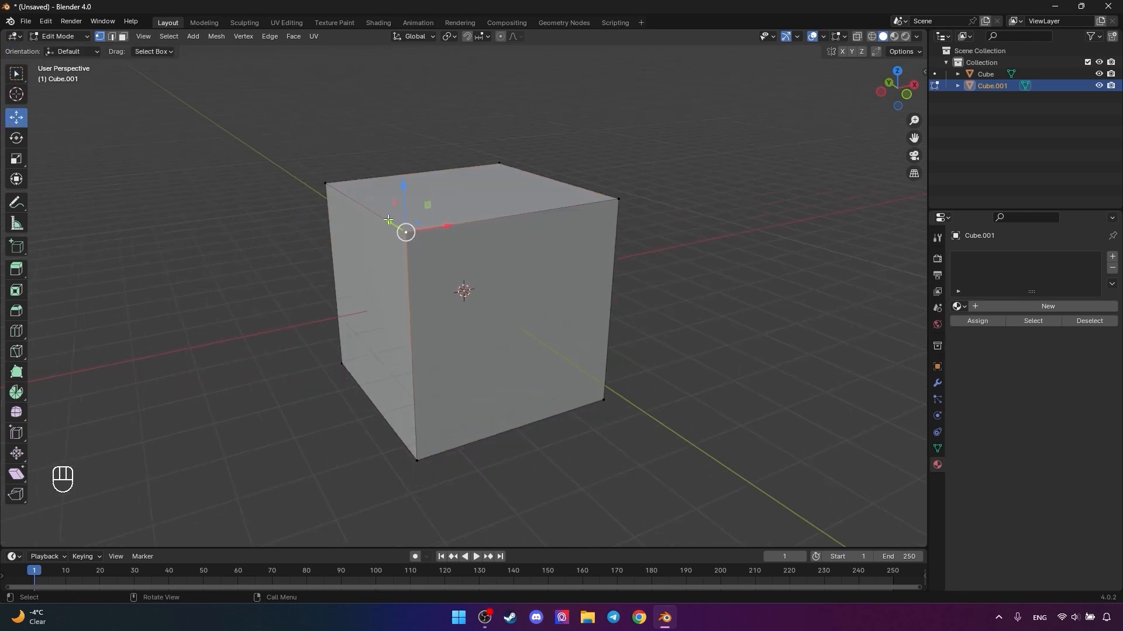
key("g")
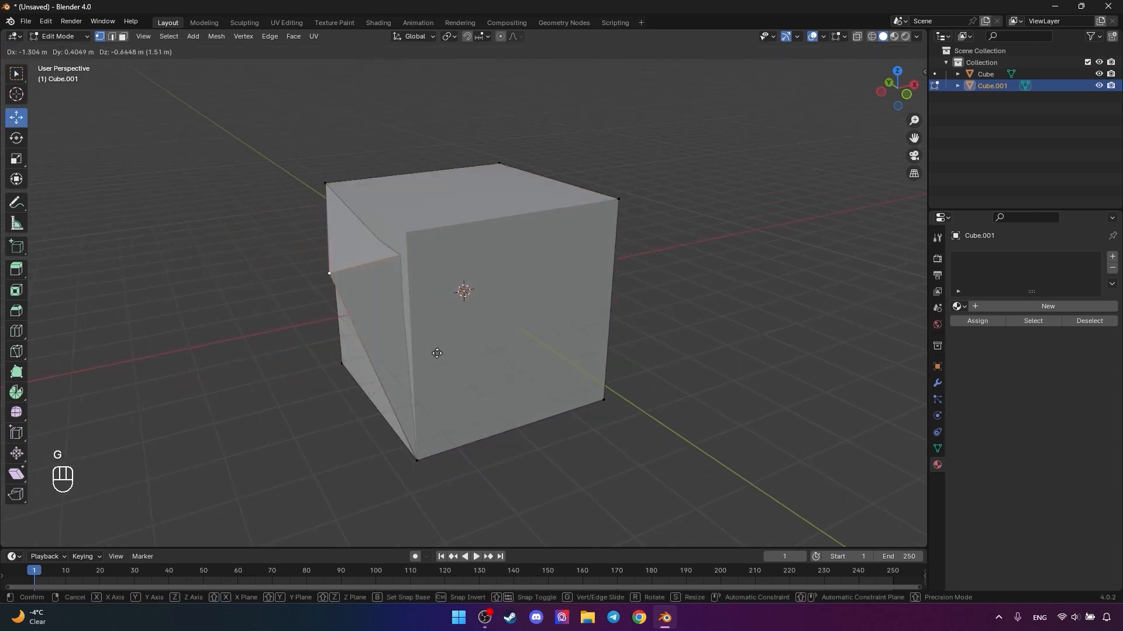
right_click(549, 255)
- Return to Object Mode and delete the duplicate cube that overlaps the original
key("Tab")
left_click(408, 258)
key("x")
left_click(371, 258)
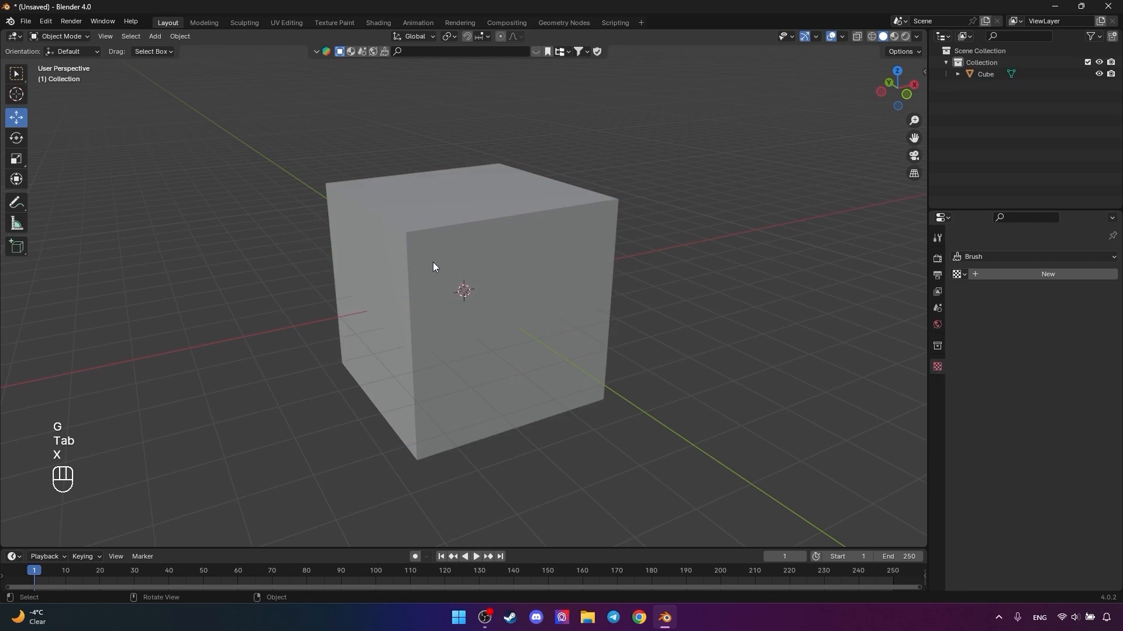
- Enter Edit Mode on the remaining cube and try moving its nearest top corner vertex freely
left_click(432, 262)
key("Tab")
left_click(405, 229)
key("g")
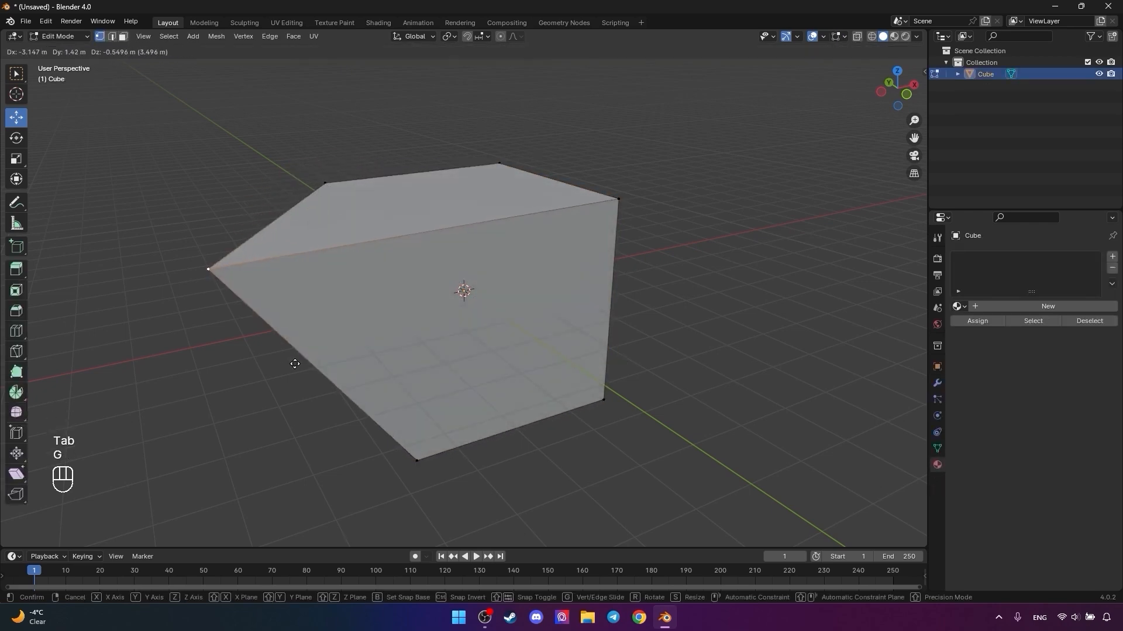
right_click(536, 345)
- Switch to edge selection and try moving the cube's front top edge freely
key("2")
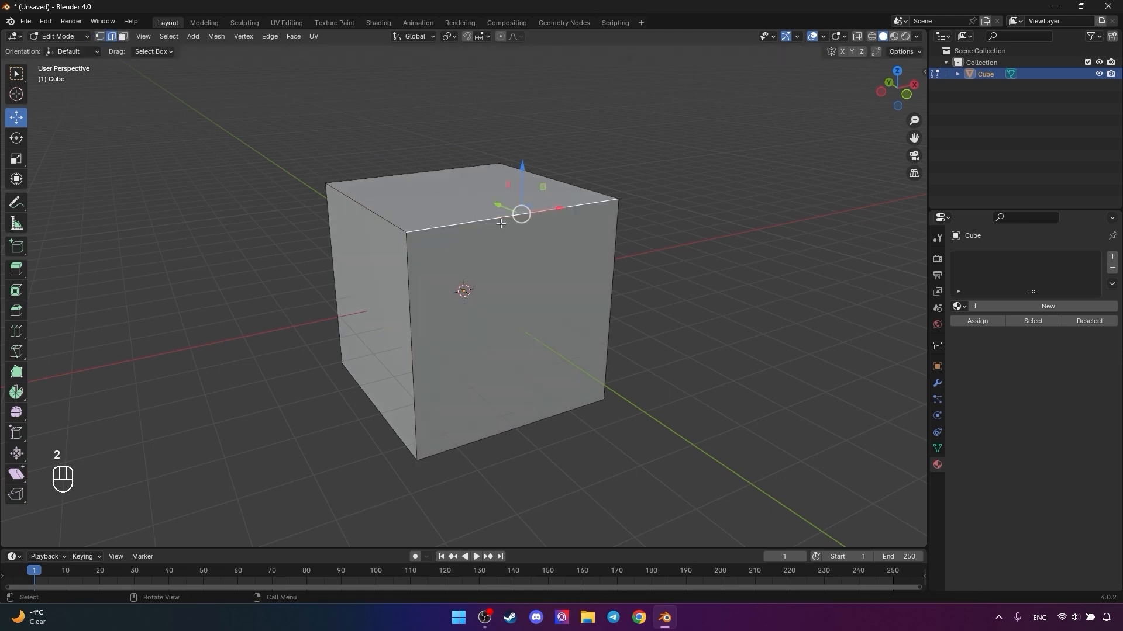
key("g")
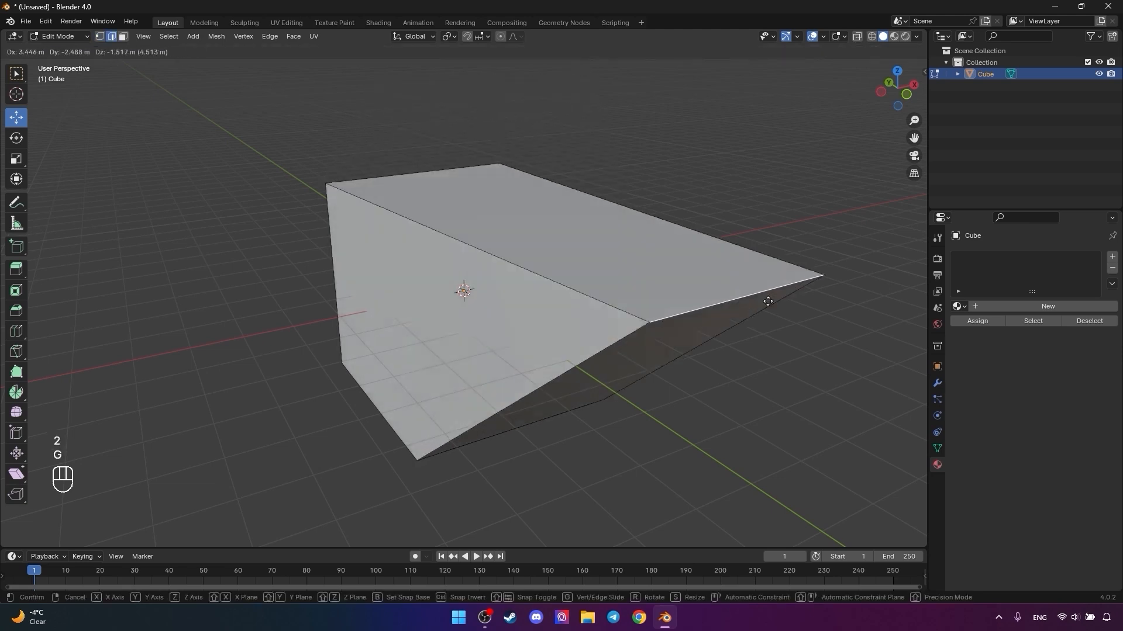
right_click(499, 321)
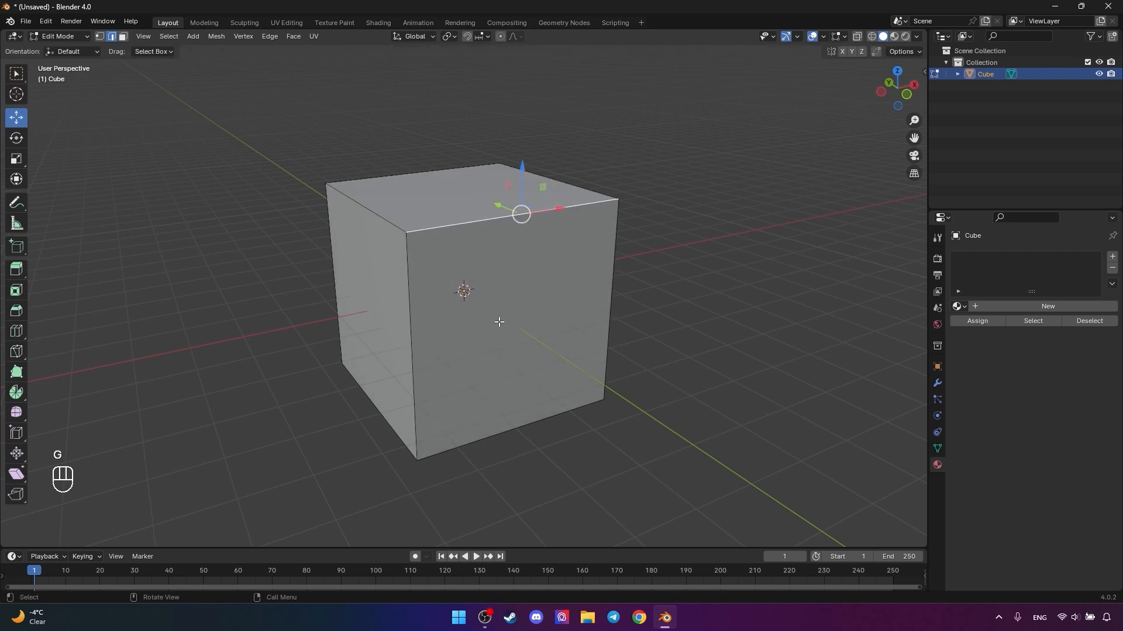
- Switch to face selection and try moving the cube's top face freely
key("3")
left_click(417, 197)
key("g")
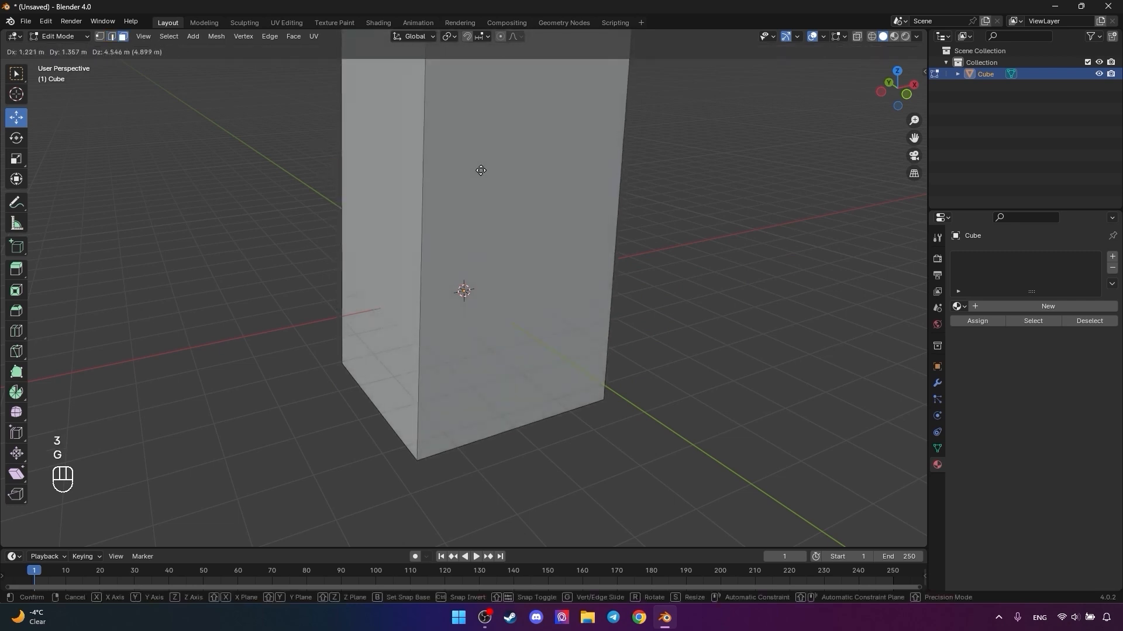
right_click(700, 352)
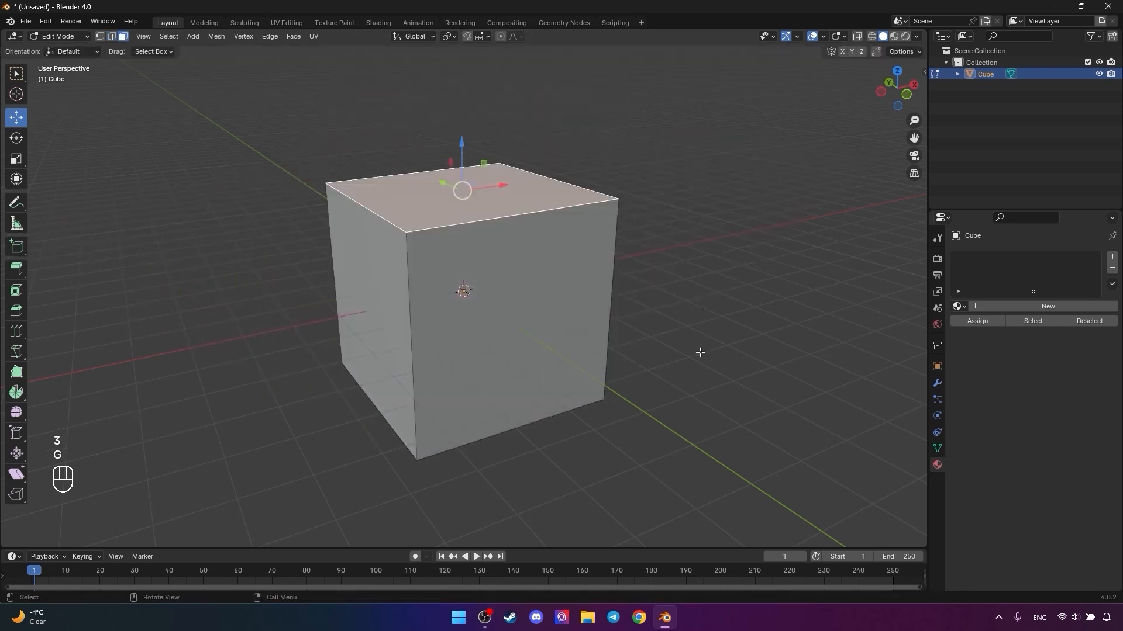
- Try moving the cube's negative-X side face along the global X axis and also without an axis constraint
left_click(385, 317)
key("g")
key("x")
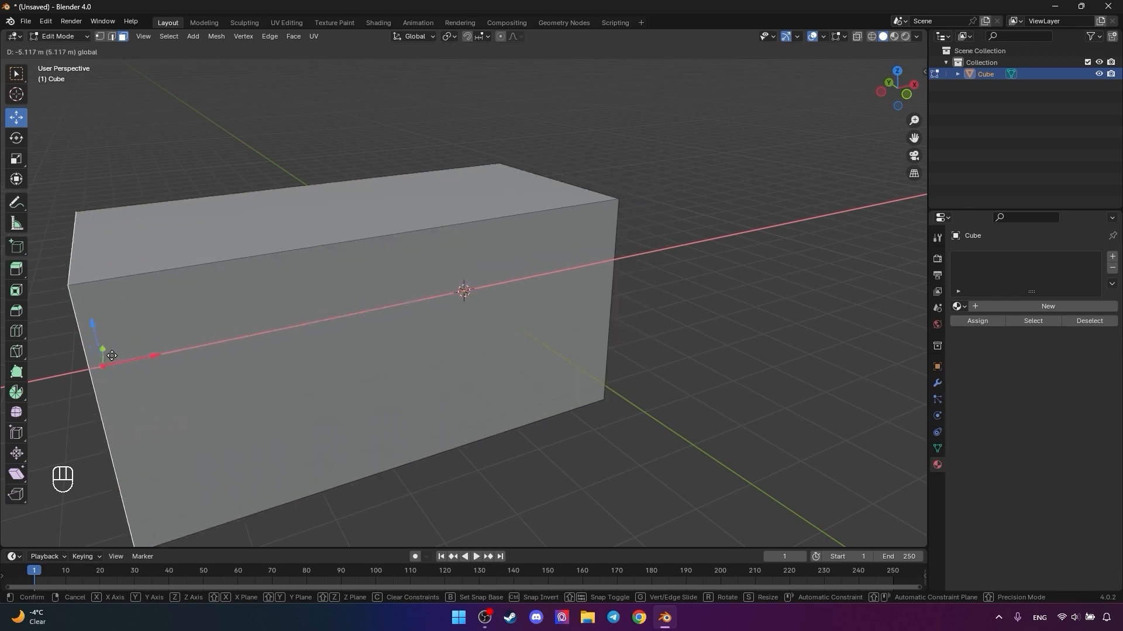
right_click(112, 356)
key("g")
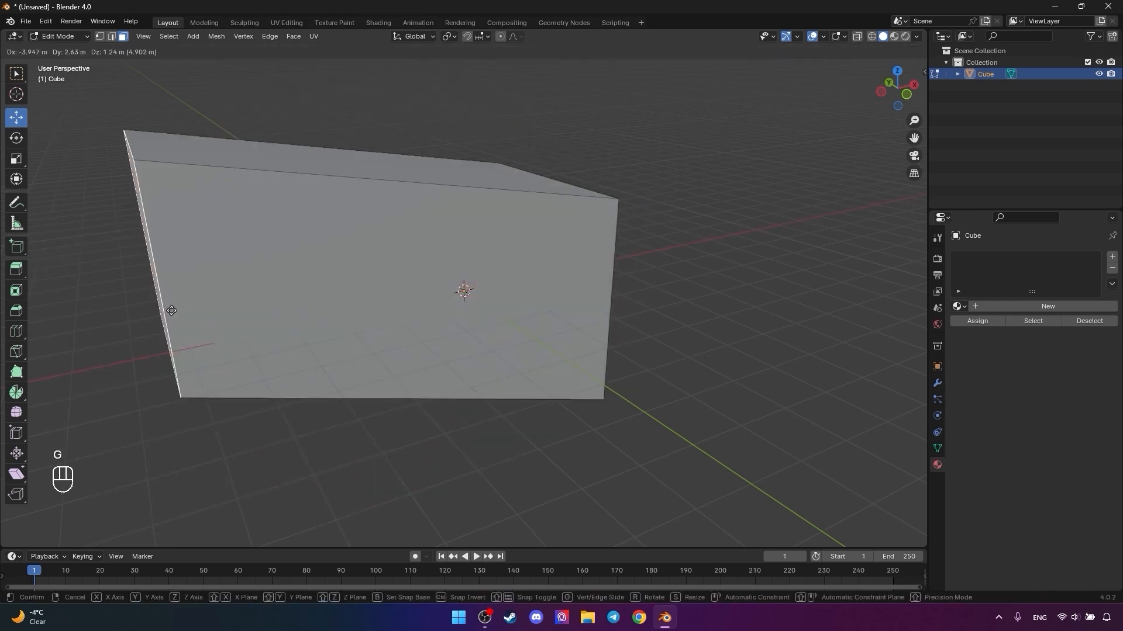
right_click(198, 318)
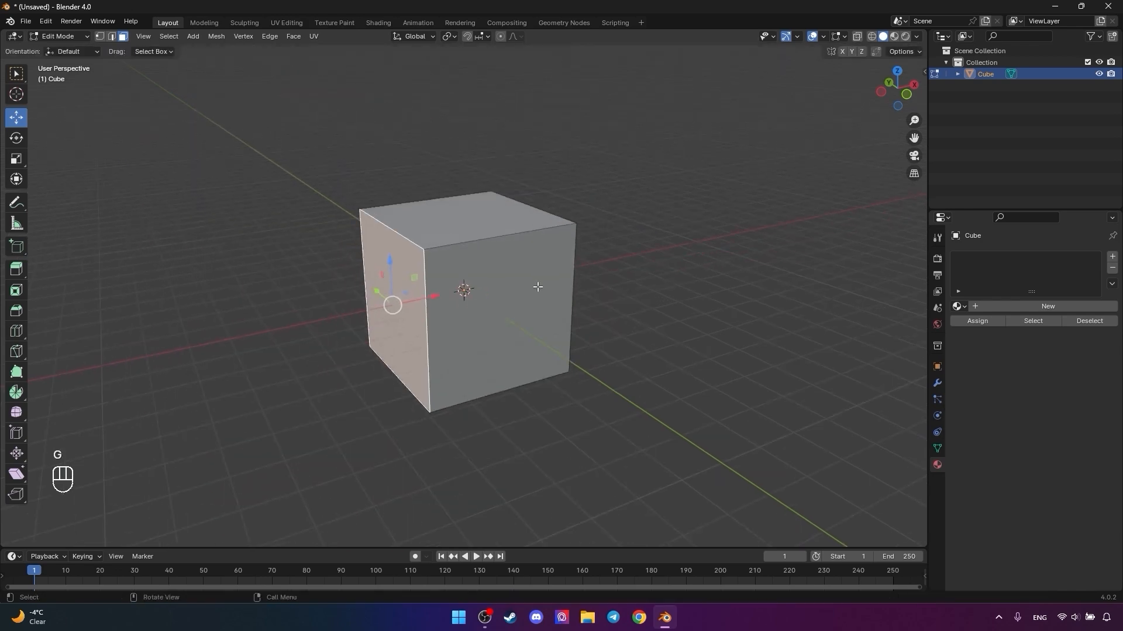
- Toggle to Object Mode and back to Edit Mode, and extrude the cube's top face about 4.5 m along global Z
key("Tab")
scroll(419, 268, "down", 1)
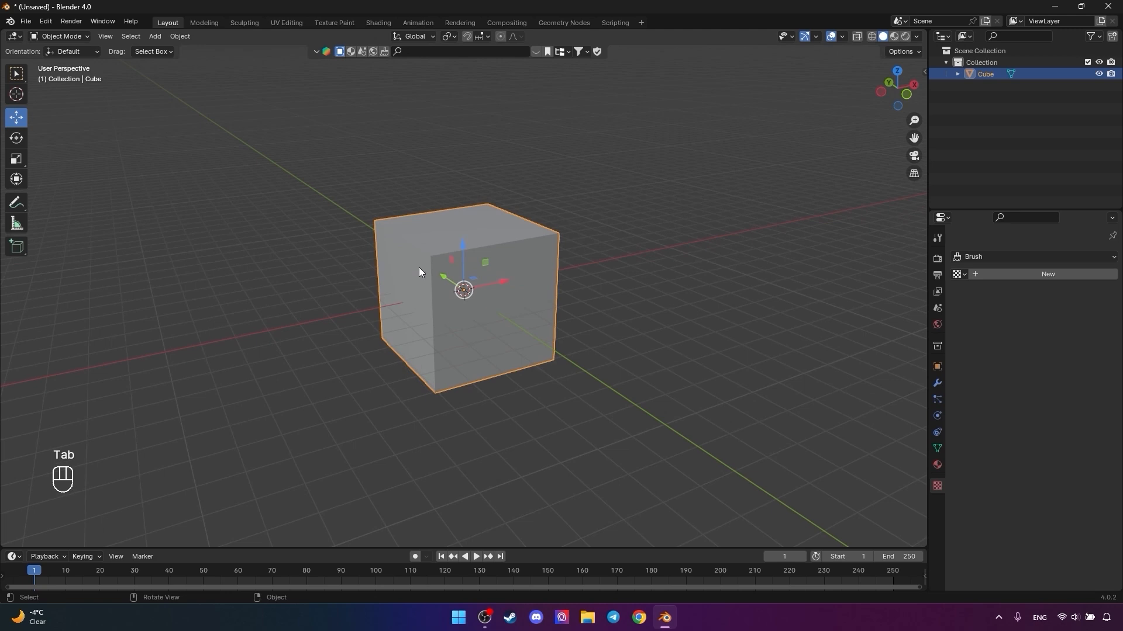
key("Tab")
left_click(459, 245)
middle_click_drag(538, 238, 531, 257, "shift")
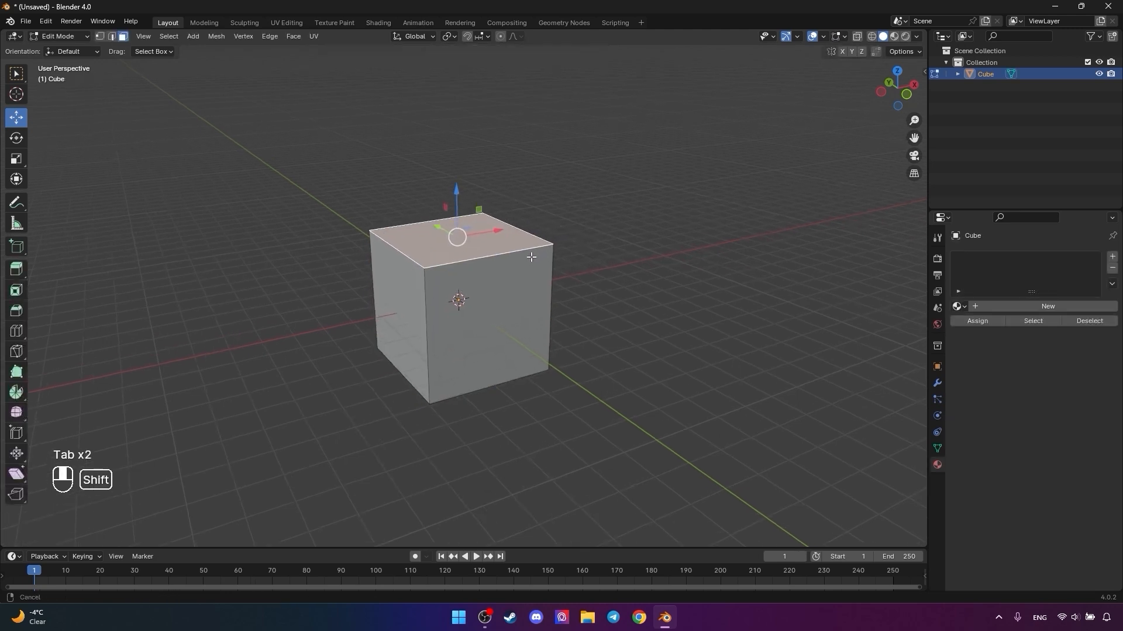
scroll(529, 261, "up", 1)
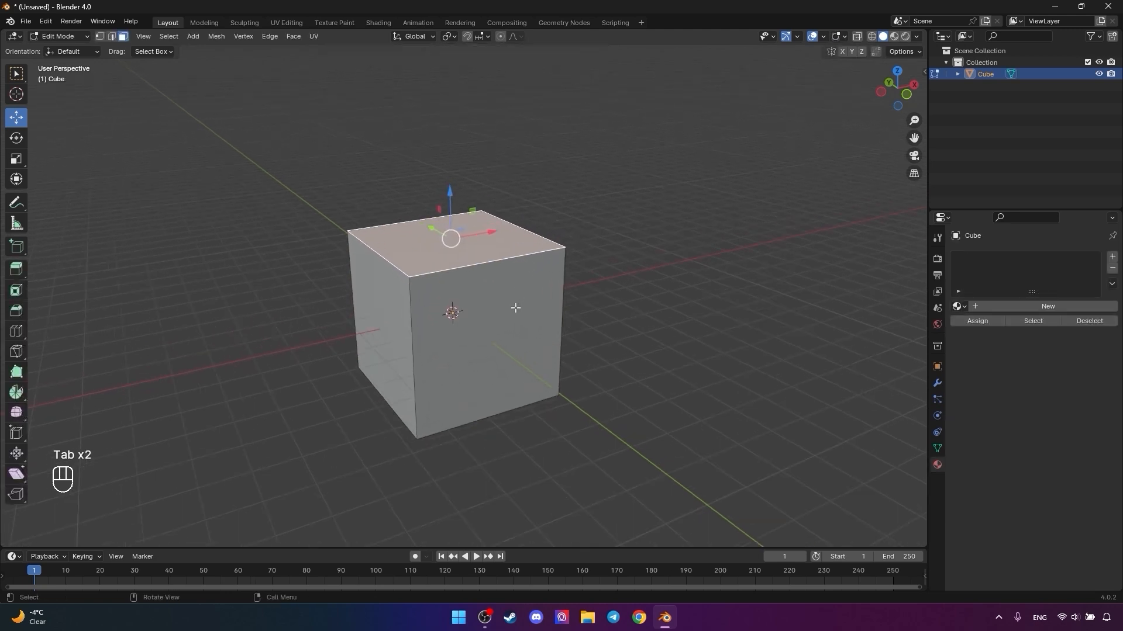
key("e")
key("z")
key("z")
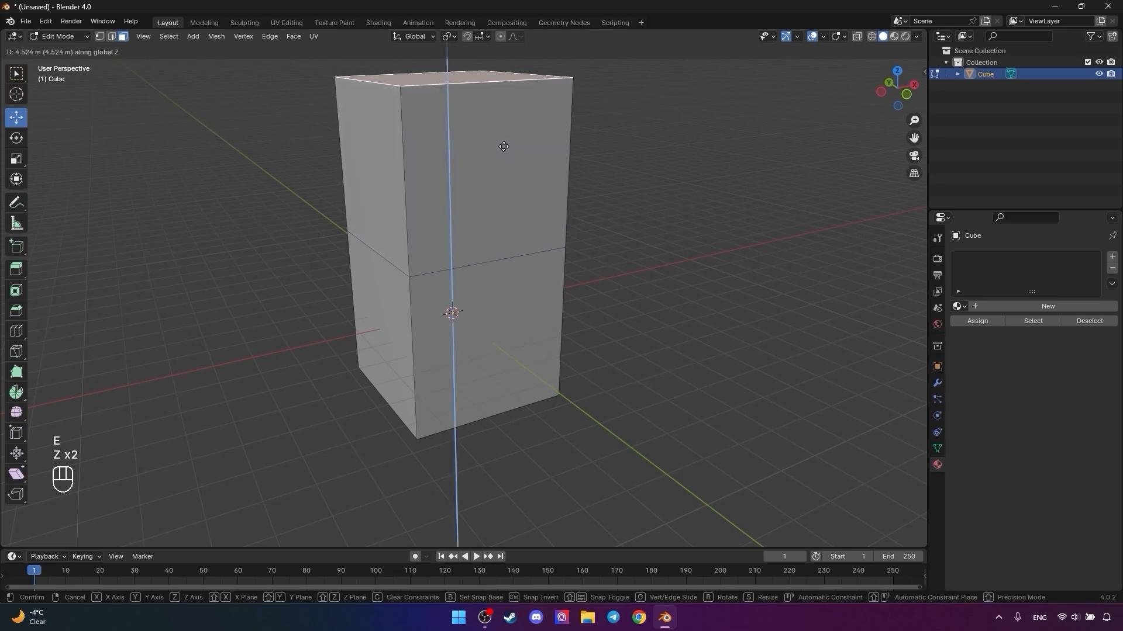
left_click(504, 147)
- Extrude the column's lower negative-X side face outward into a long horizontal block
scroll(451, 240, "down", 2)
middle_click_drag(451, 241, 413, 309)
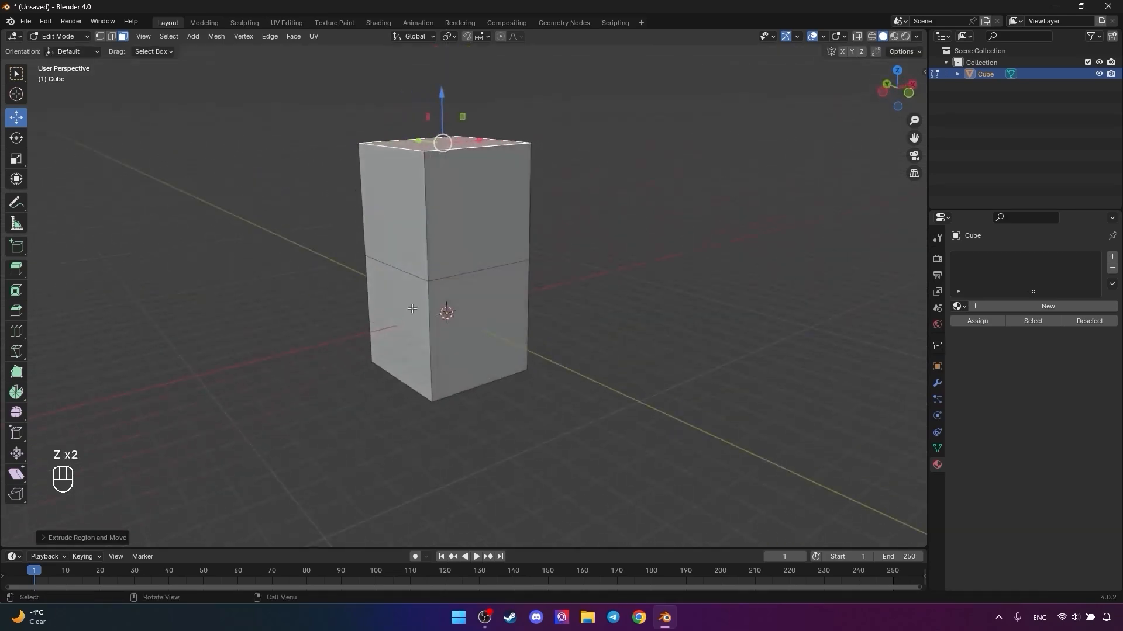
left_click(412, 308)
scroll(451, 277, "down", 2)
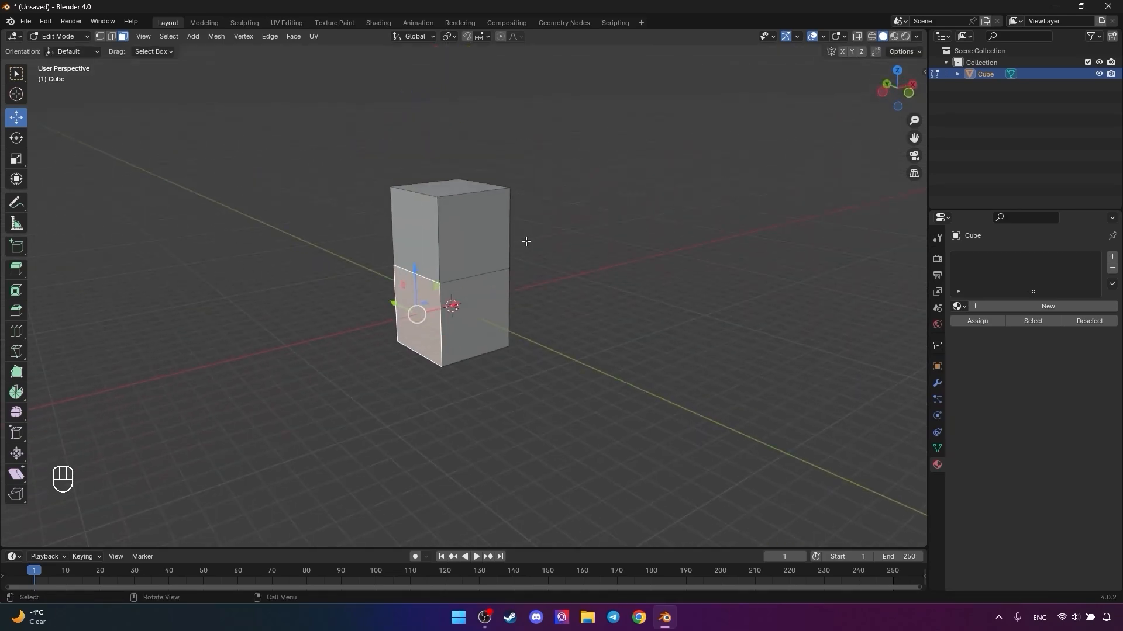
key("e")
left_click(464, 302)
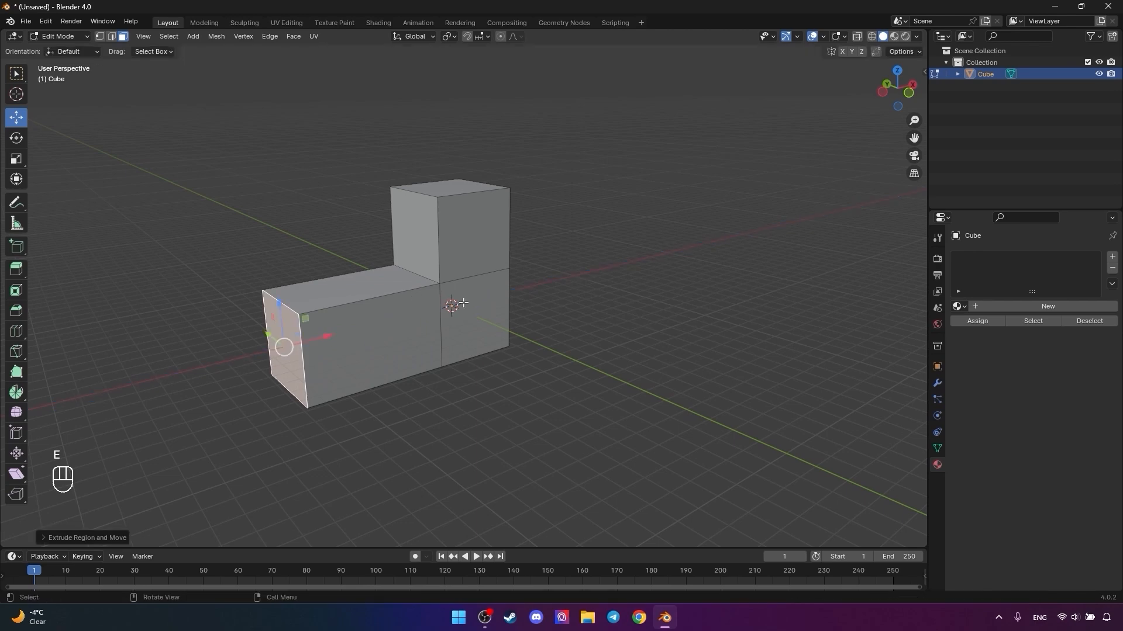
- Extrude the column's lower negative-Y face outward into a second horizontal block perpendicular to the first
left_click(473, 315)
middle_click_drag(474, 315, 475, 316)
key("e")
left_click(625, 336)
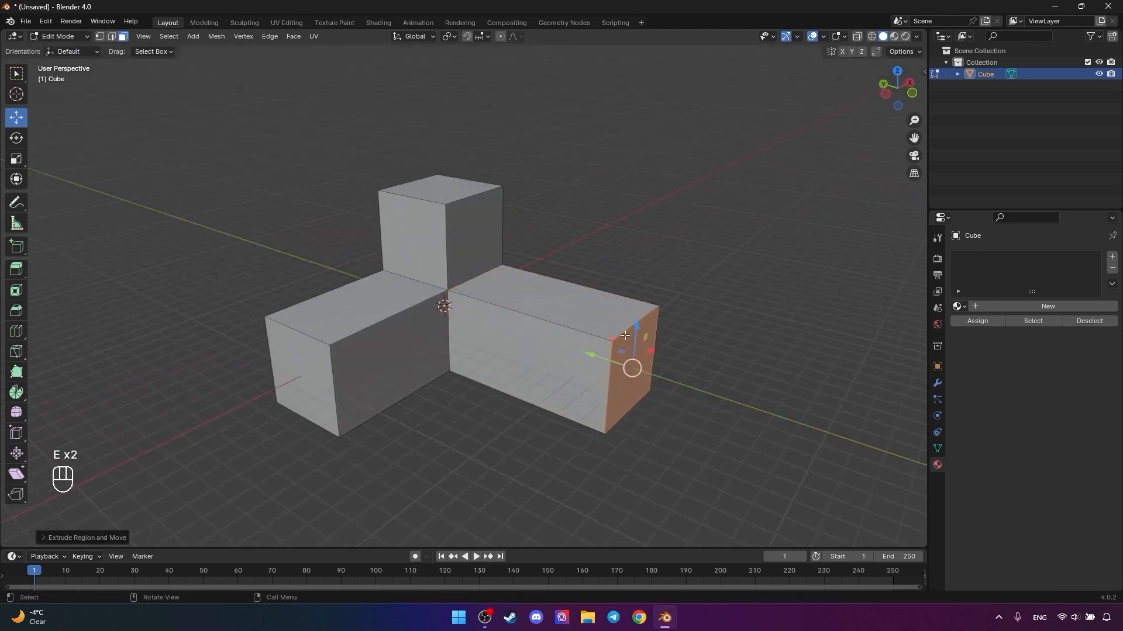
- Extrude the top face of the negative-Y block upward until it rises well above the original column
left_click(572, 307)
key("e")
left_click(566, 102)
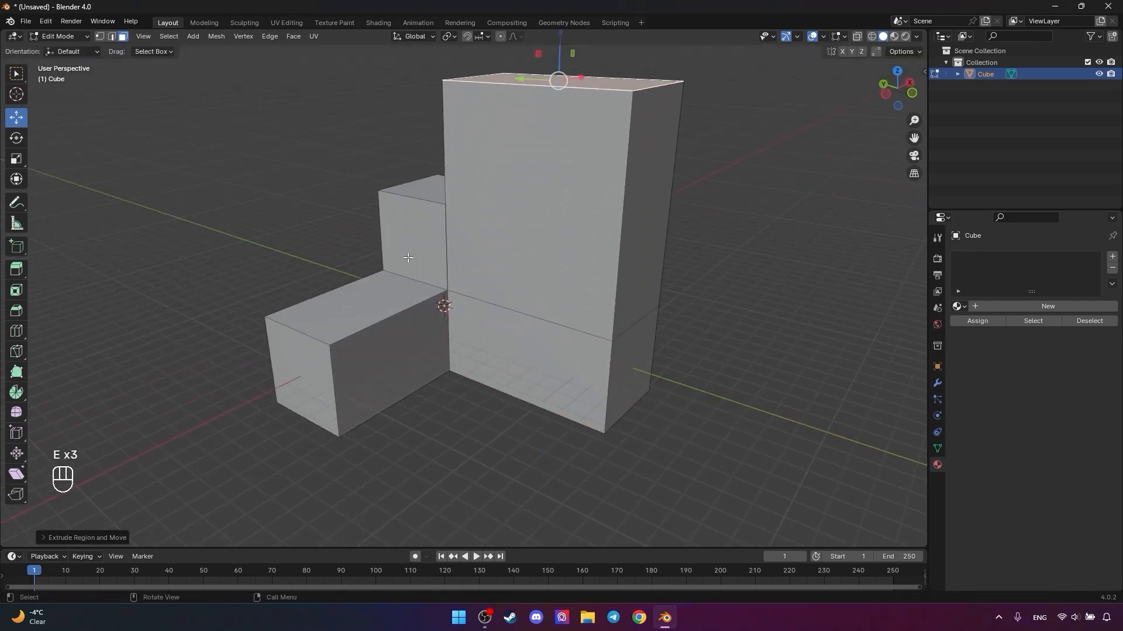
- Extrude the upper column block's positive-Y face outward into an arm pointing away from the tall block
middle_click_drag(358, 293, 282, 270)
left_click(298, 256)
key("e")
left_click(263, 242)
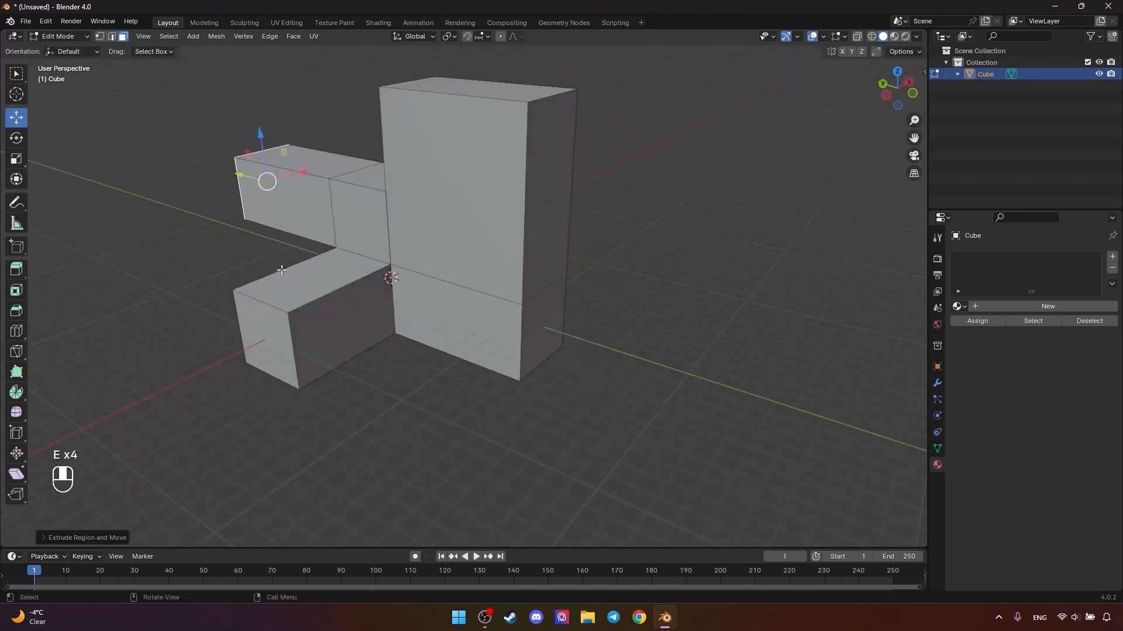
- Try to extrude the new arm's side face along the negative global X axis
left_click(294, 207)
key("e")
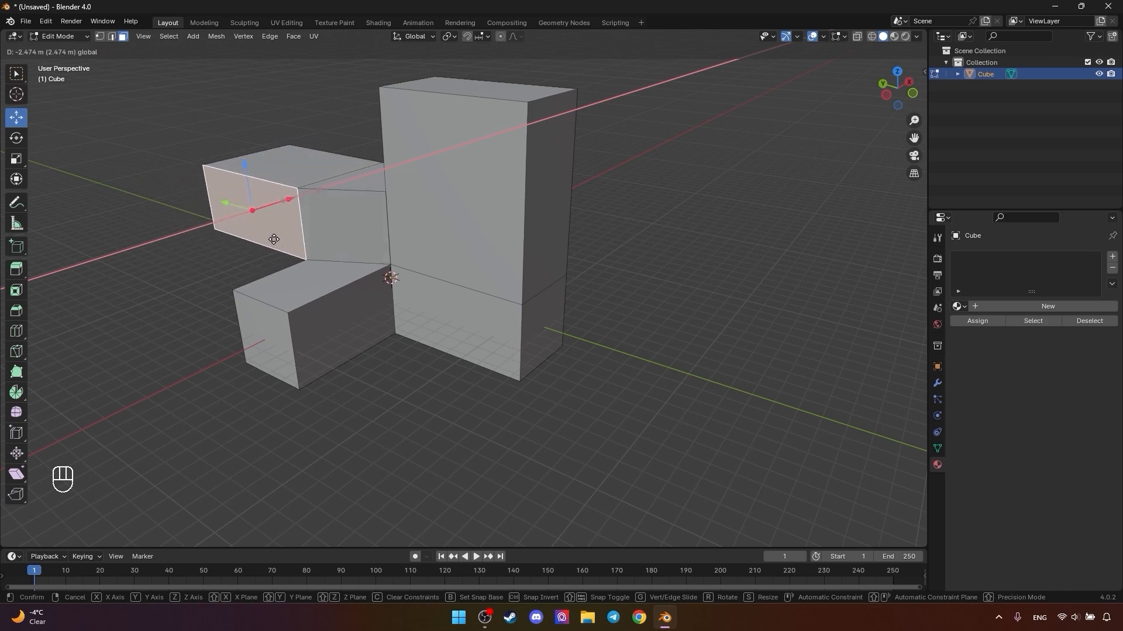
right_click(259, 244)
- Extrude the tall block's negative-Y face outward along its normal into a second block of similar width
middle_click_drag(412, 244, 546, 197)
left_click(546, 198)
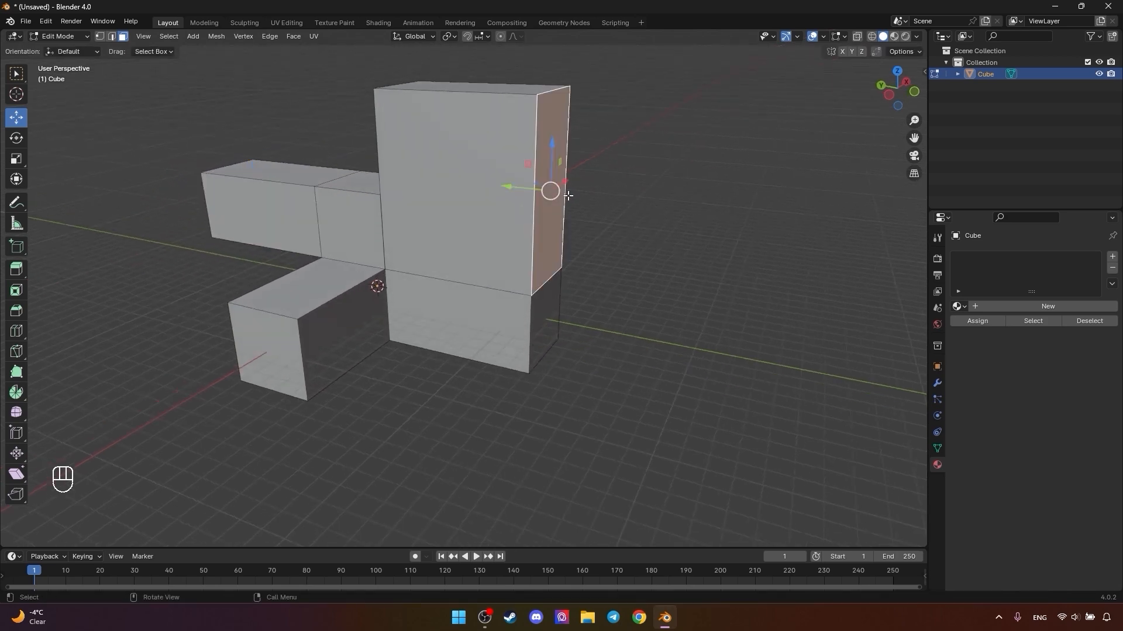
key("e")
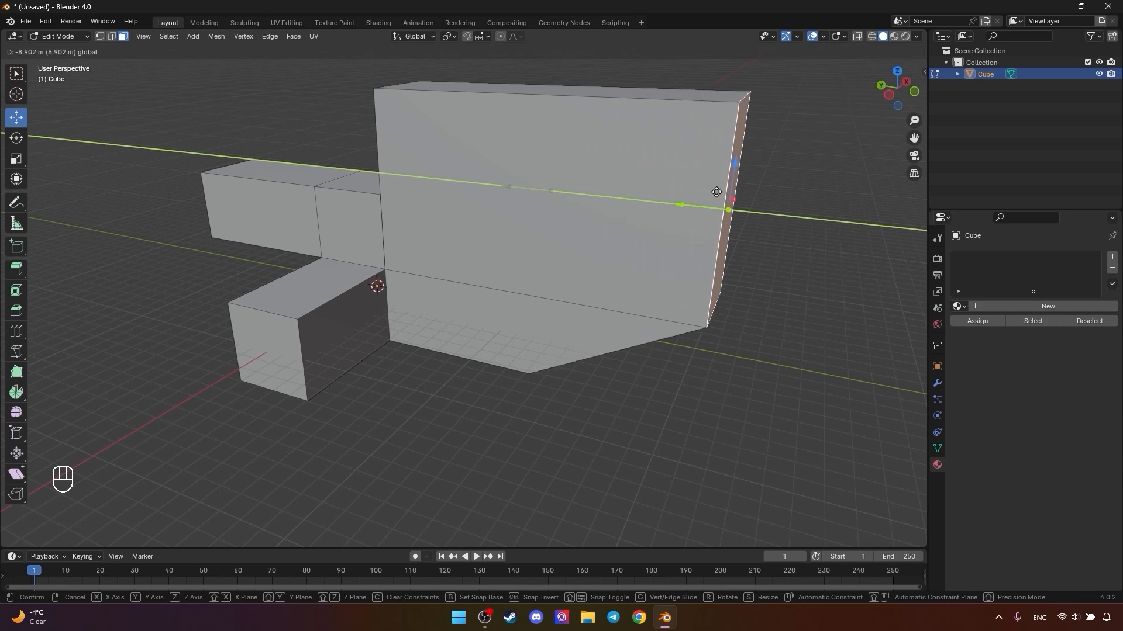
right_click(717, 192)
key("e")
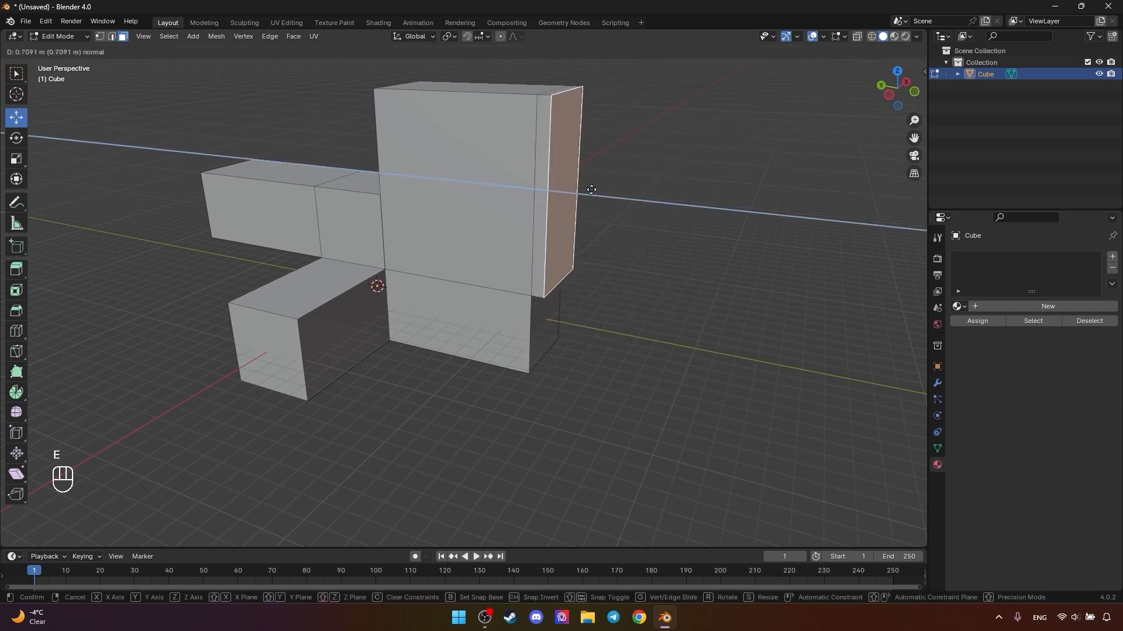
left_click(760, 201)
- Leave Edit Mode and delete the extruded cube object
key("Tab")
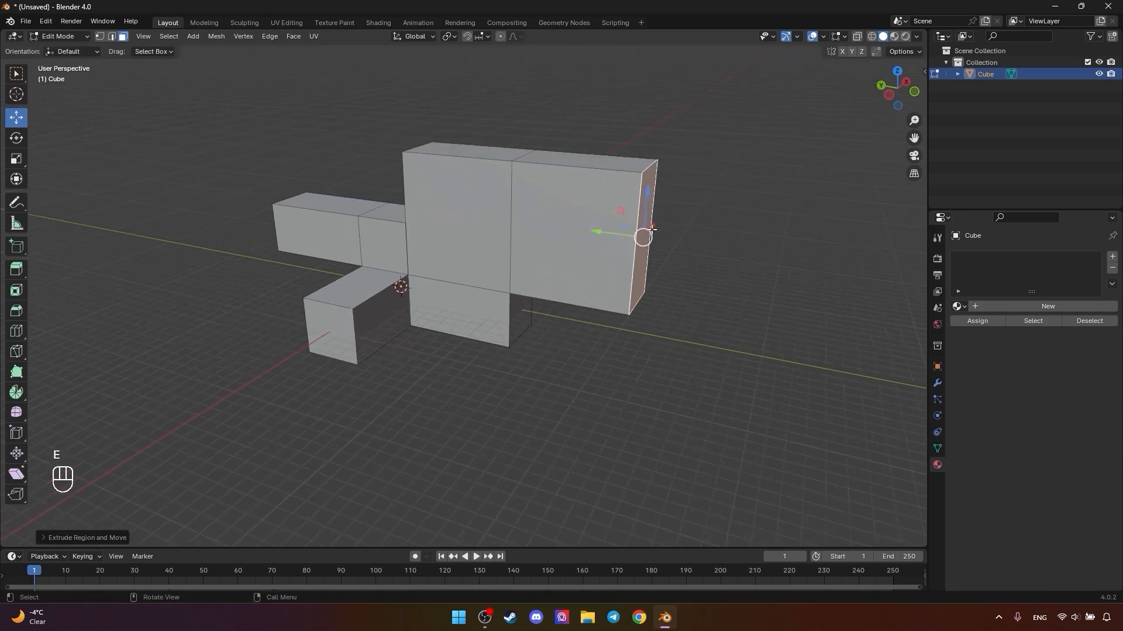
key("x")
left_click(301, 262)
- Add a plane mesh at the world origin
key("shift+a")
mouse_move(290, 245)
left_click(344, 242)
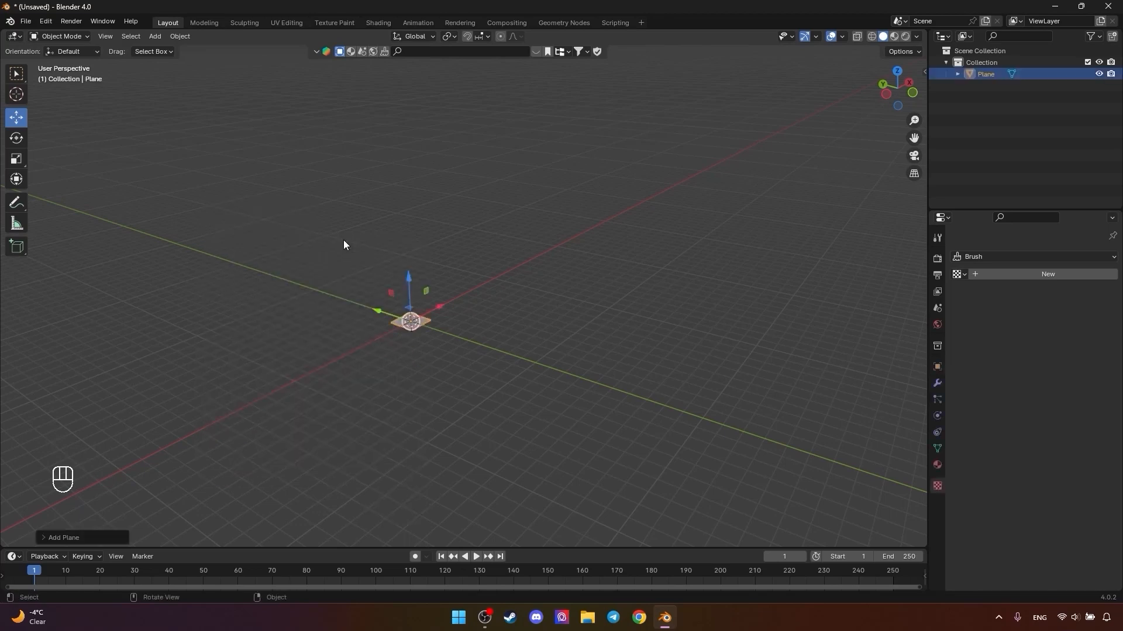
middle_click_drag(420, 350, 472, 312, "shift")
scroll(472, 311, "up", 6)
scroll(472, 310, "up", 4)
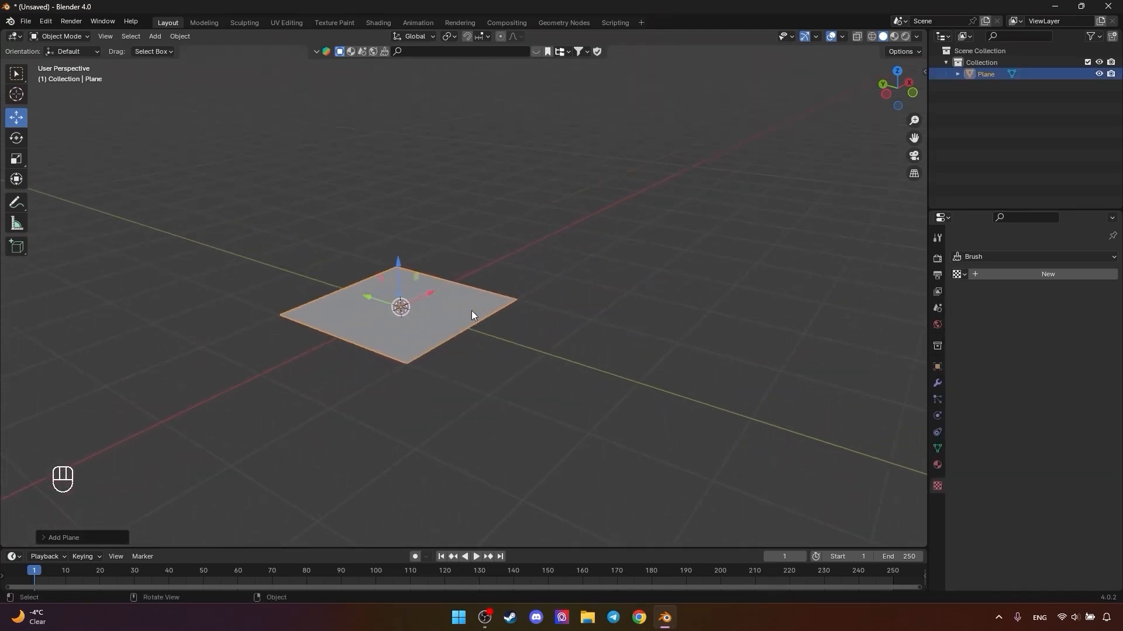
- In Edit Mode, add five evenly spaced loop cuts across the plane, running parallel to the X axis
key("Tab")
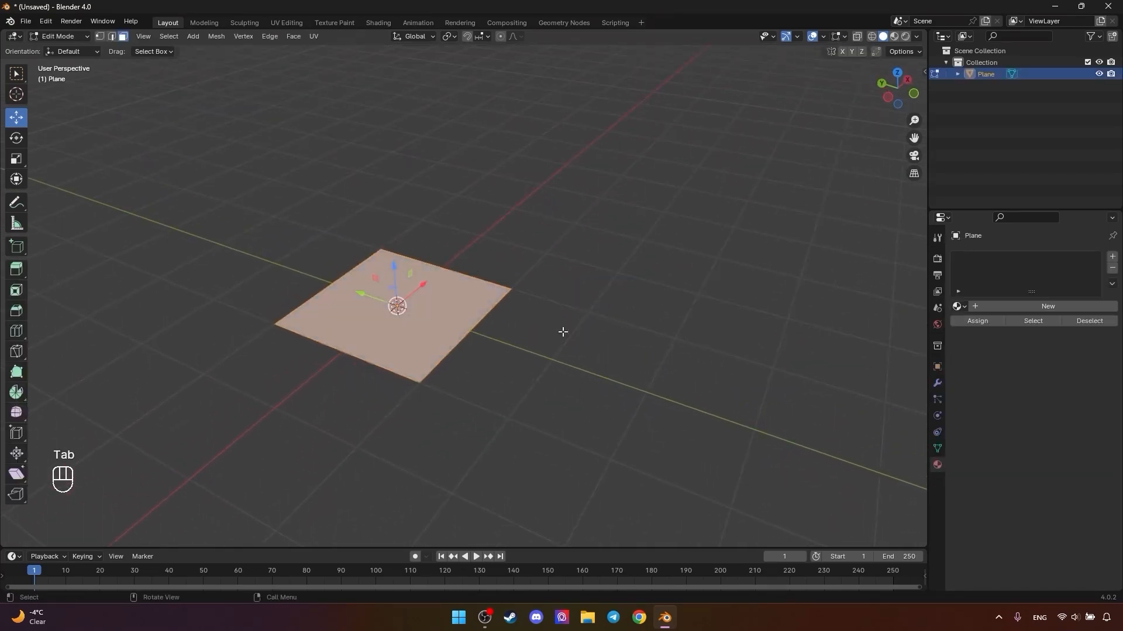
middle_click_drag(458, 343, 501, 334, "shift")
scroll(477, 338, "up", 2)
key("ctrl+r")
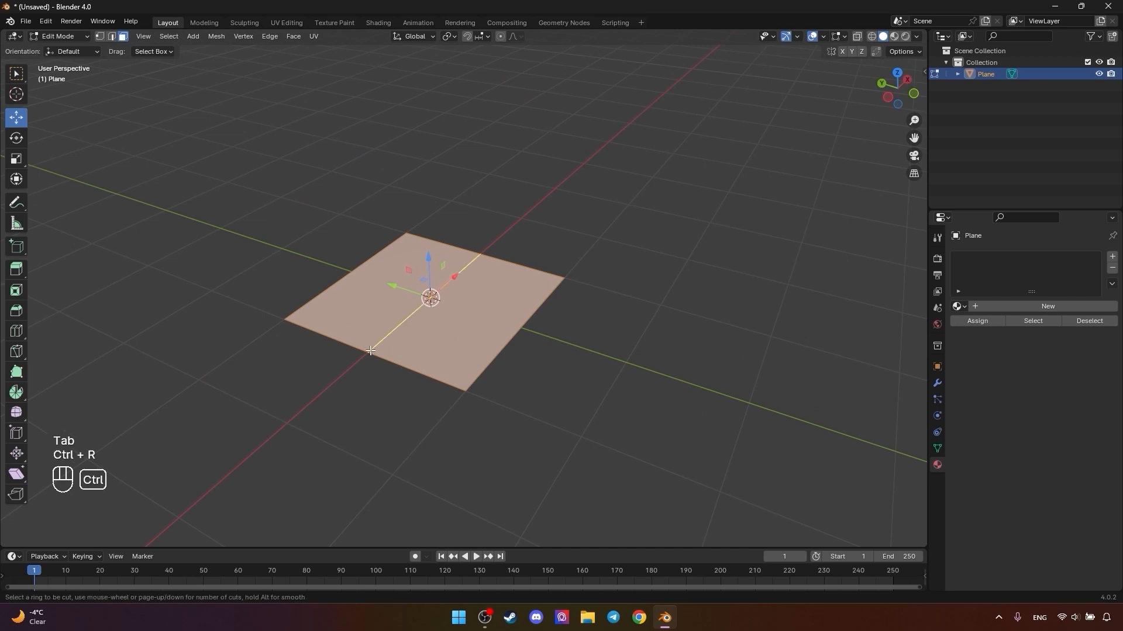
scroll(371, 350, "up", 4)
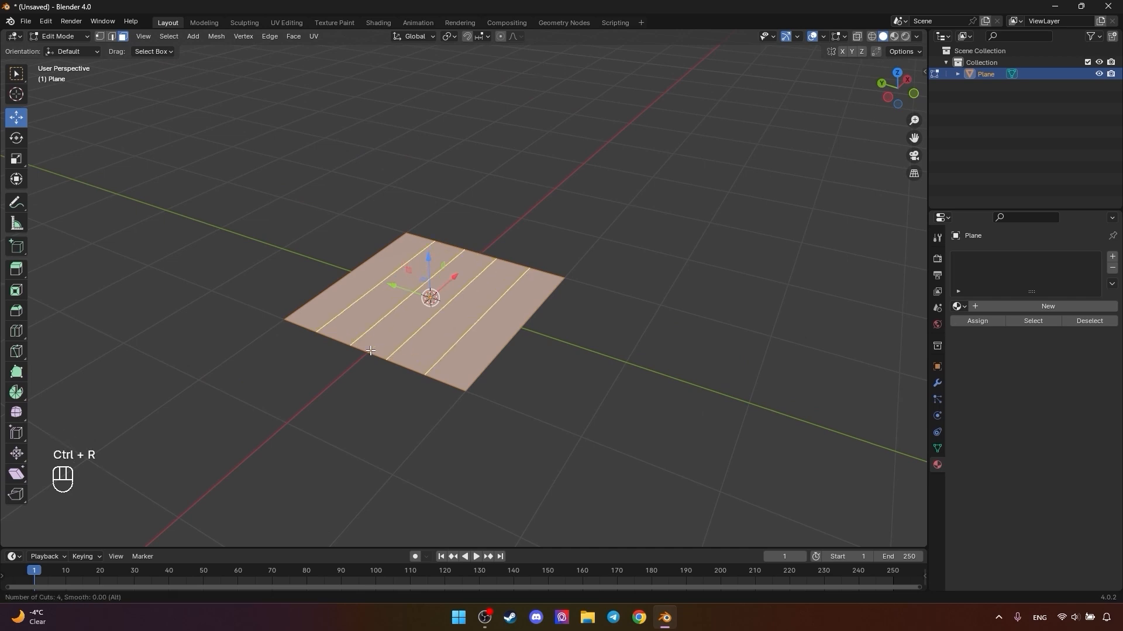
left_click(371, 351)
right_click(371, 350)
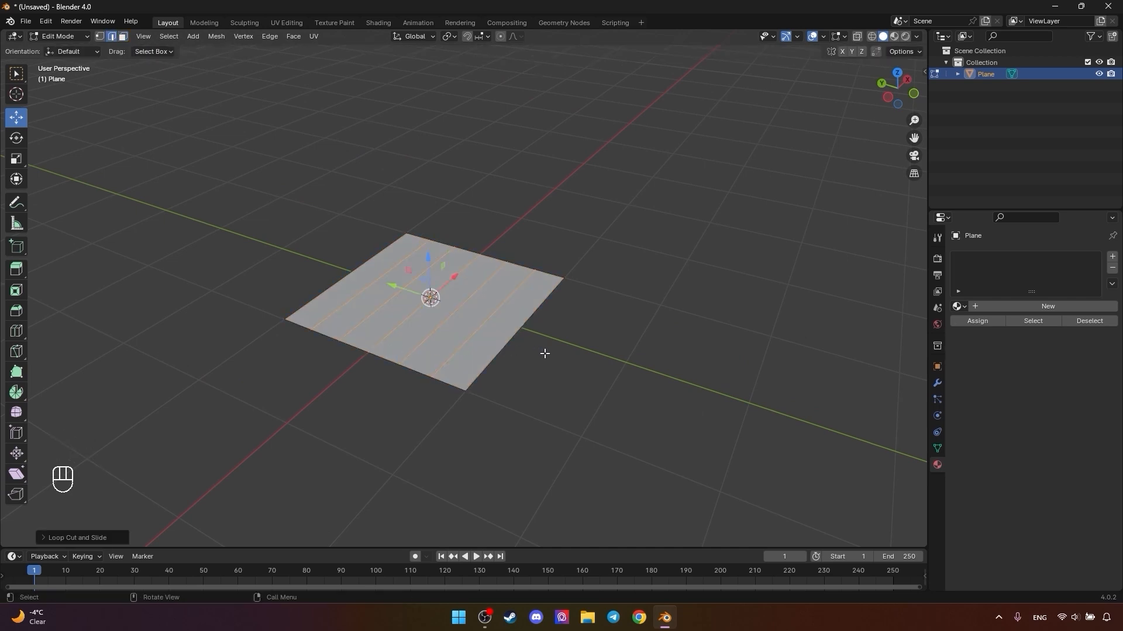
- Add evenly spaced, centred loop cuts in the crossing direction to divide the plane into a grid
key("ctrl+r")
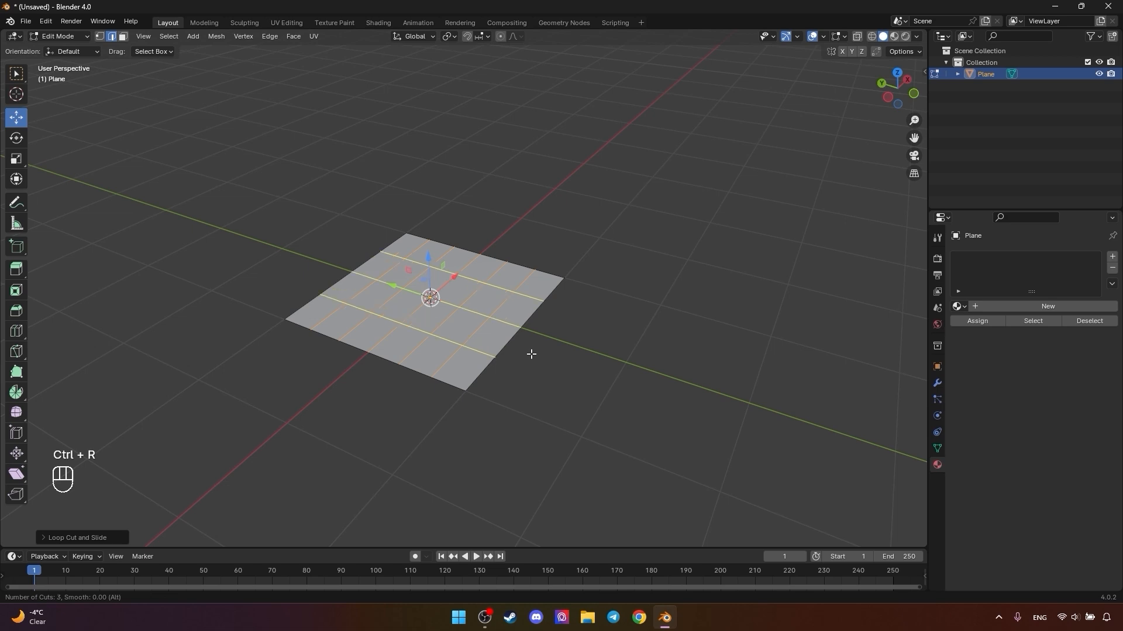
left_click(531, 353)
right_click(530, 354)
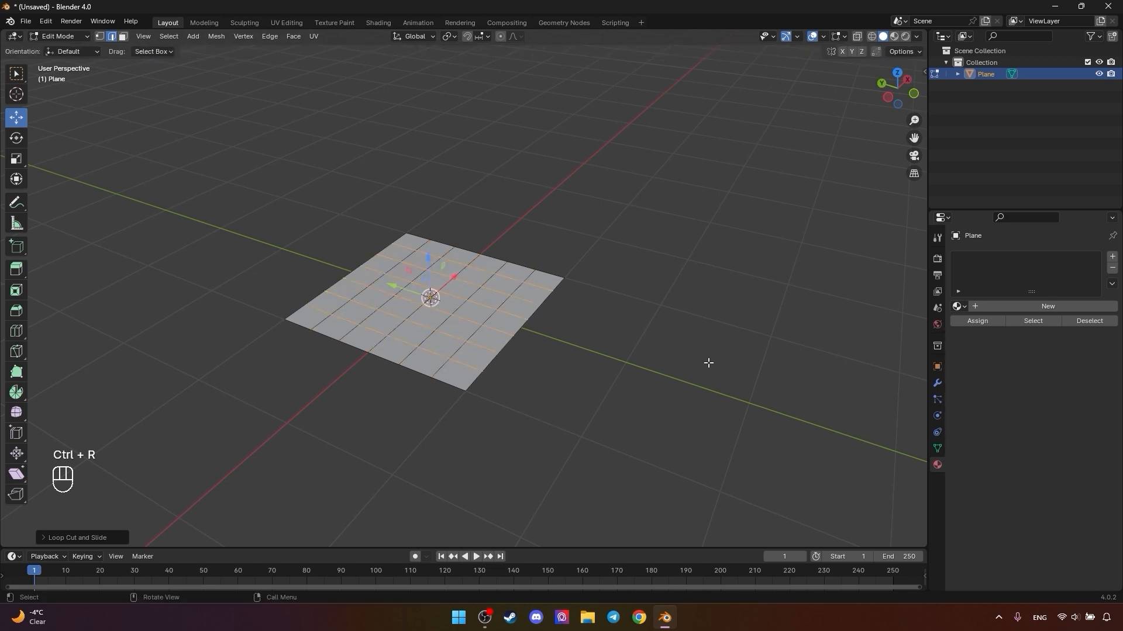
- Select all faces of the grid in face mode and extrude them straight upward into a solid block
key("3")
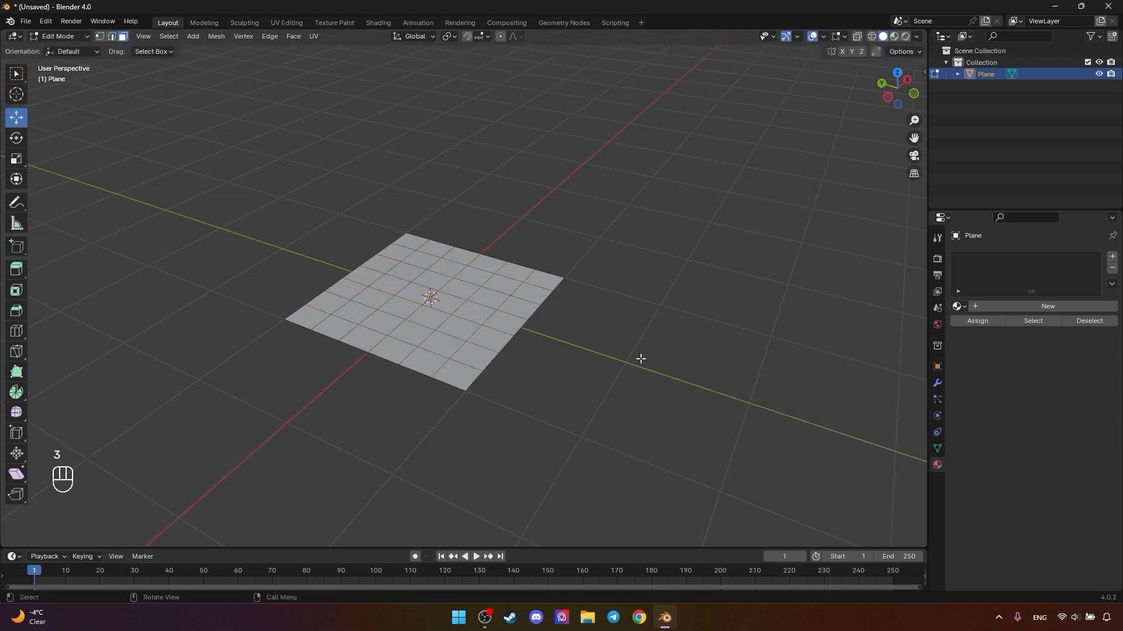
key("a")
key("e")
key("z")
key("z")
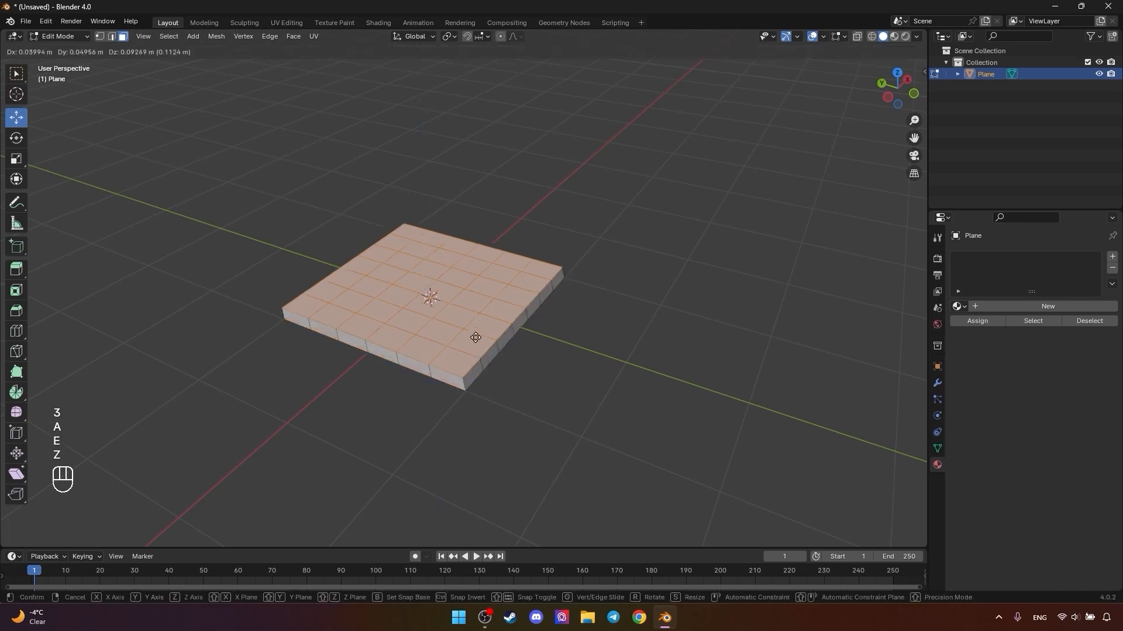
left_click(474, 236)
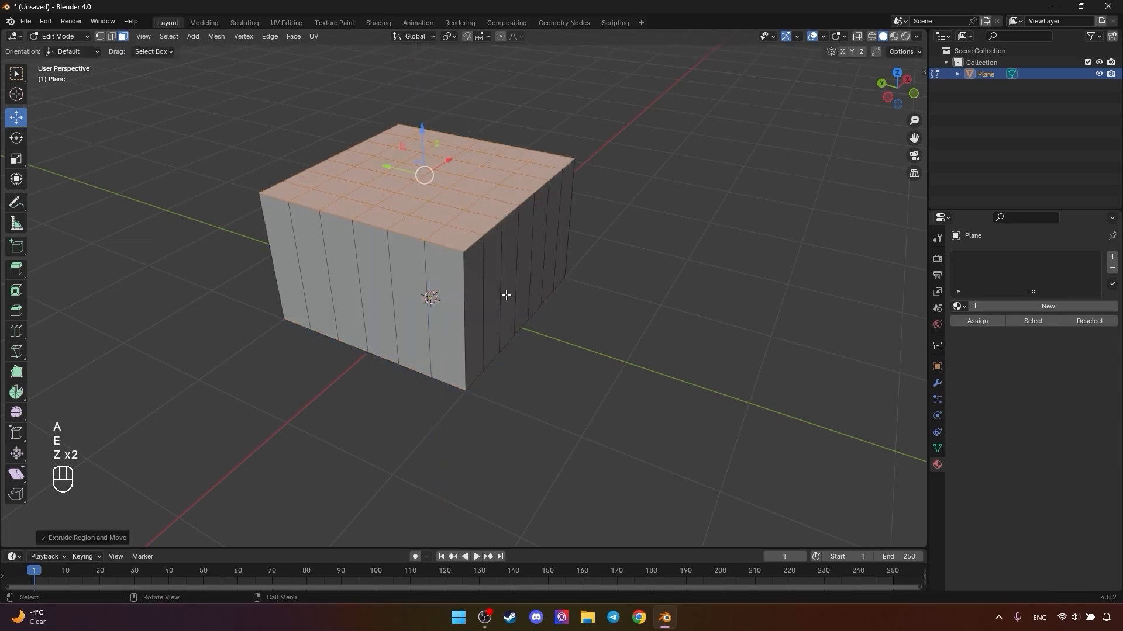
- Extrude four separate grid faces on the block's top upward along global Z into tall, thin columns
middle_click_drag(507, 295, 523, 320)
left_click(401, 226)
left_click(532, 239, "shift")
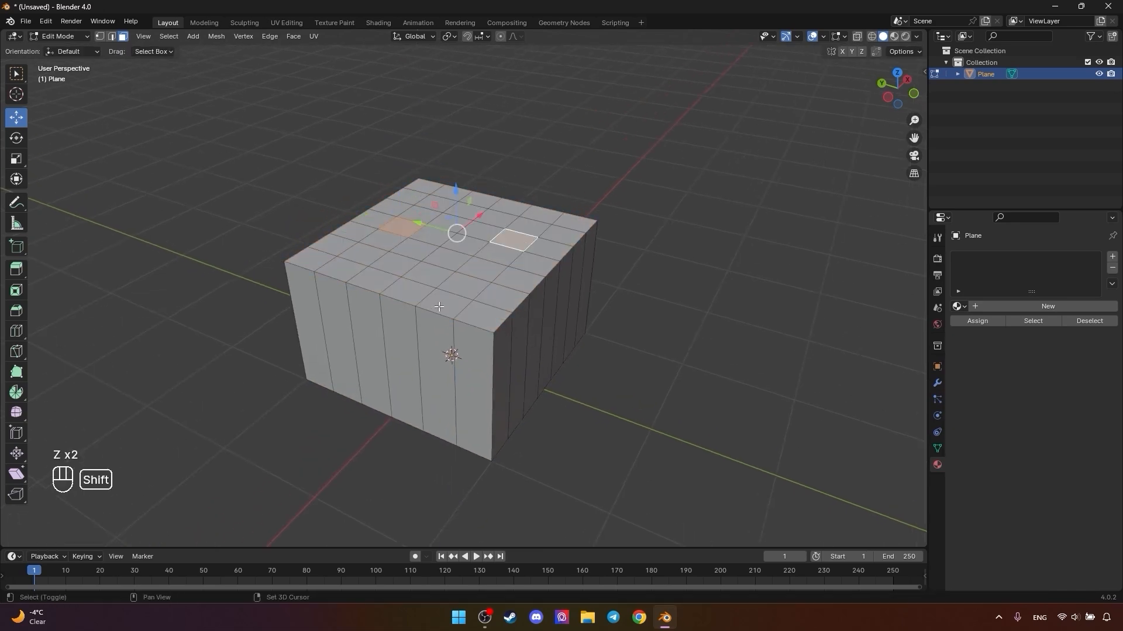
left_click(433, 296, "shift")
left_click(431, 192, "shift")
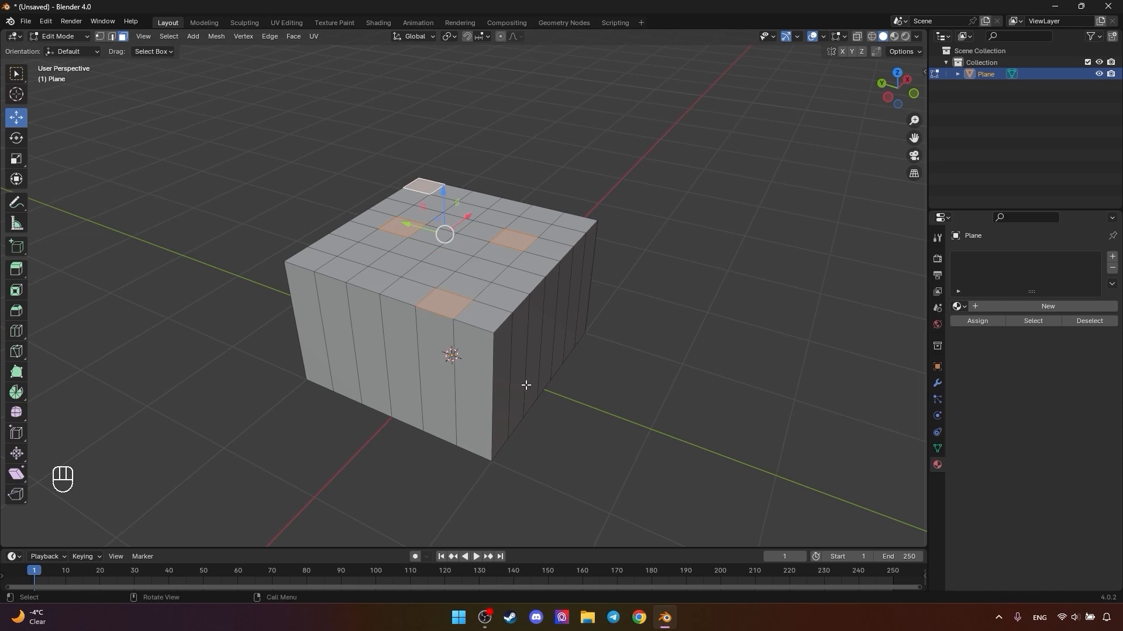
key("e")
key("z")
left_click(536, 283)
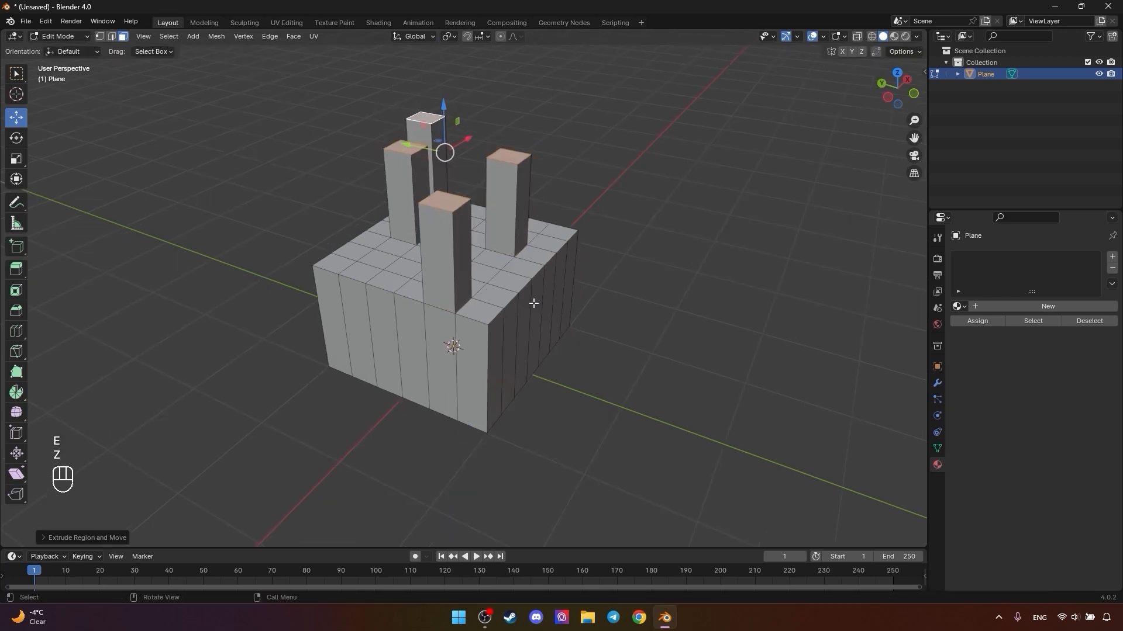
- Select two separate vertical face strips on the block's negative-Y side
middle_click_drag(535, 283, 475, 316)
left_click(515, 315)
left_click(475, 315, "shift")
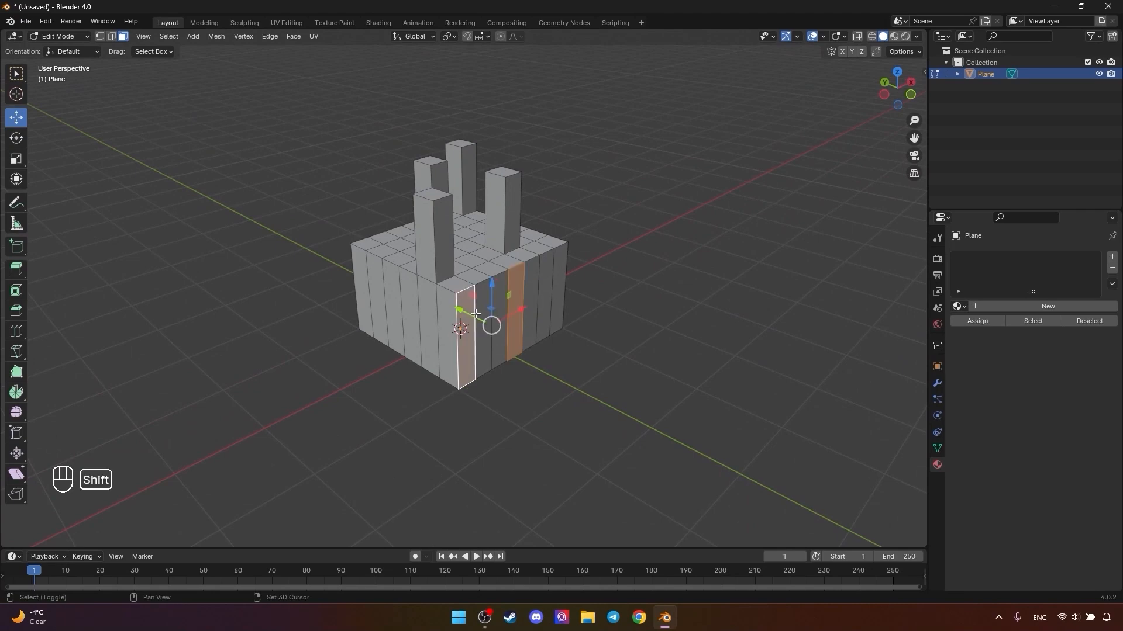
- Delete the extruded plane object from the scene
key("x")
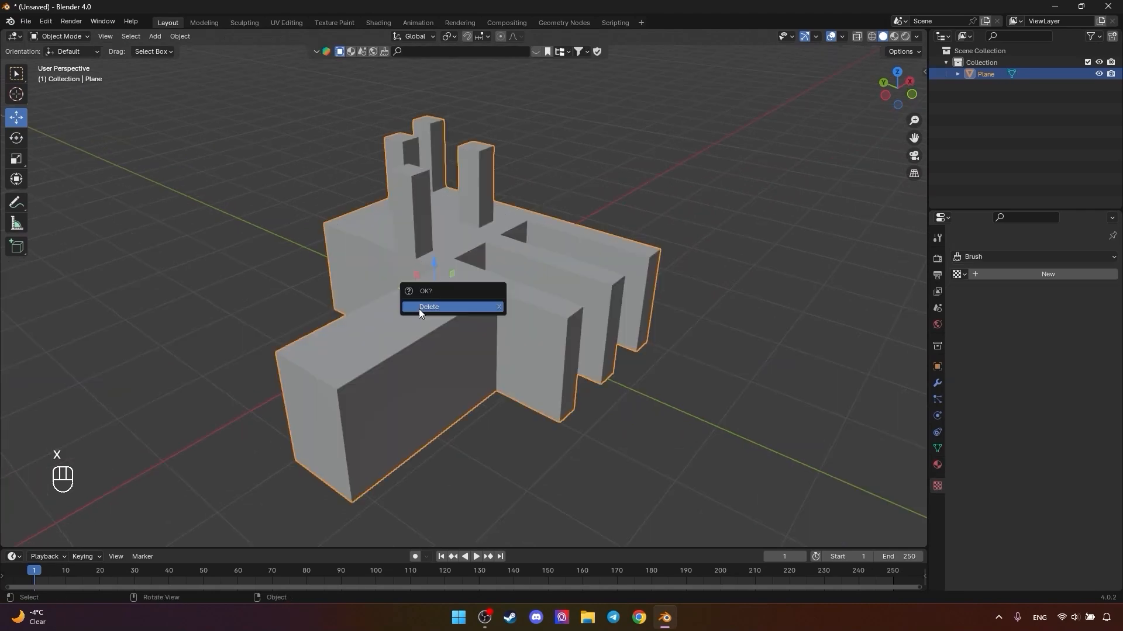
left_click(419, 309)
middle_click_drag(418, 313, 487, 310)
- Save the file as "Isometric kitchen.blend" in the Isometric_kitchen folder on the desktop
key("ctrl+s")
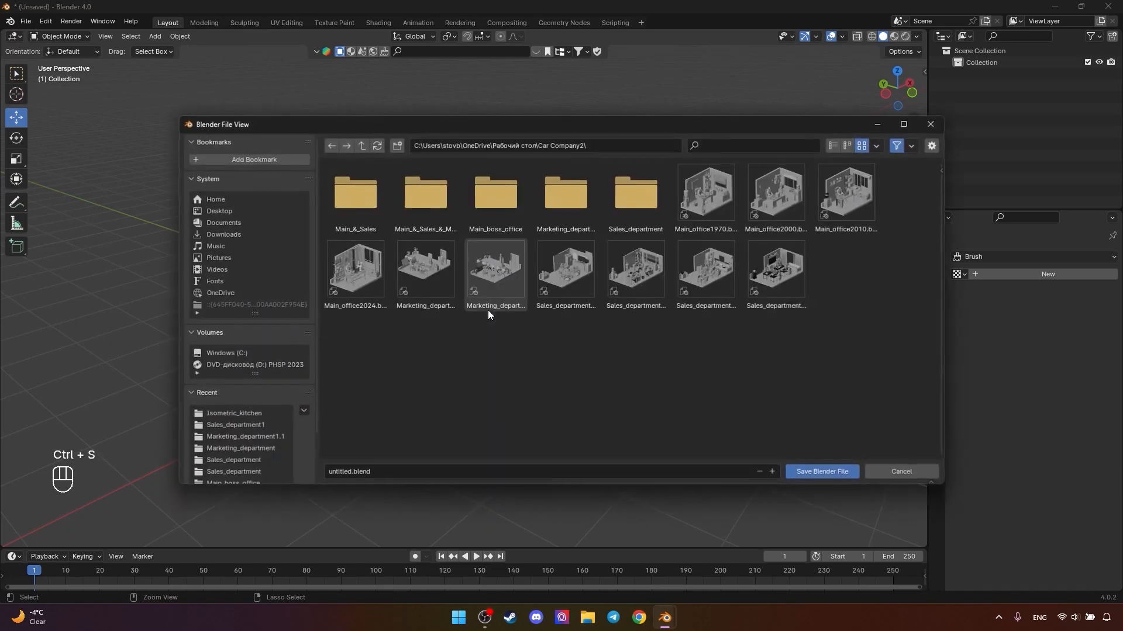
left_click(231, 211)
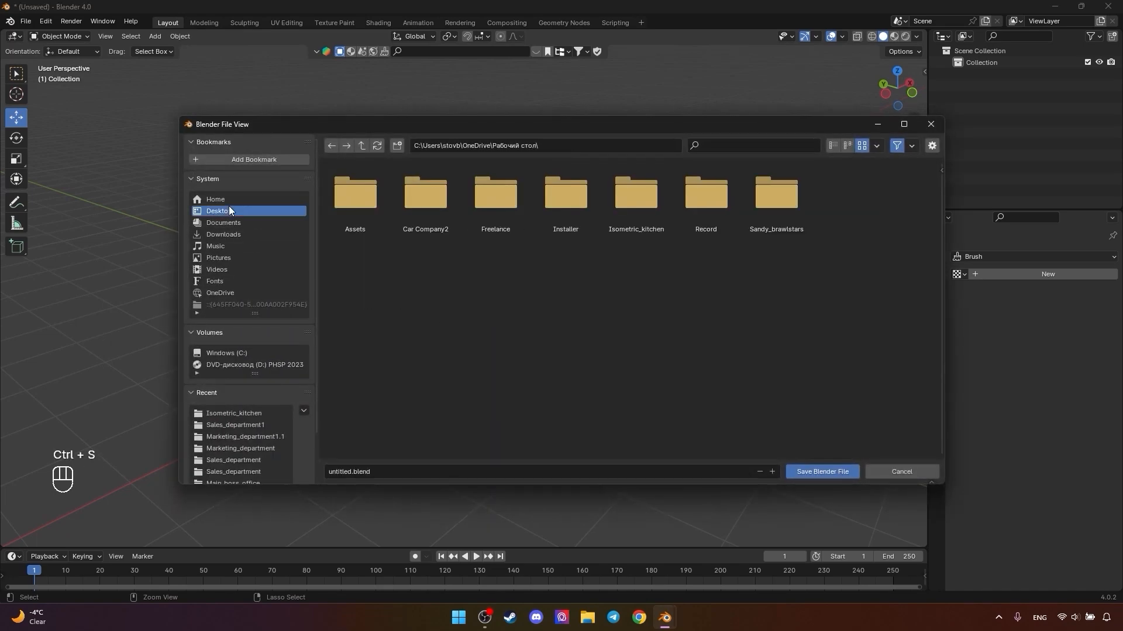
left_click(618, 201)
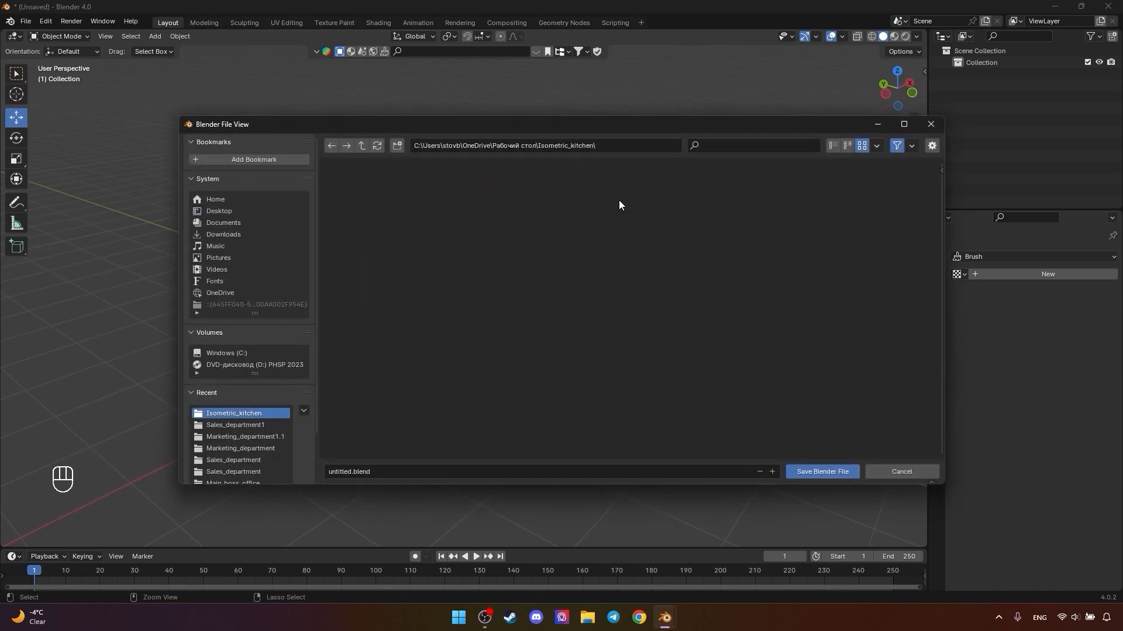
left_click(348, 472)
left_click(787, 471)
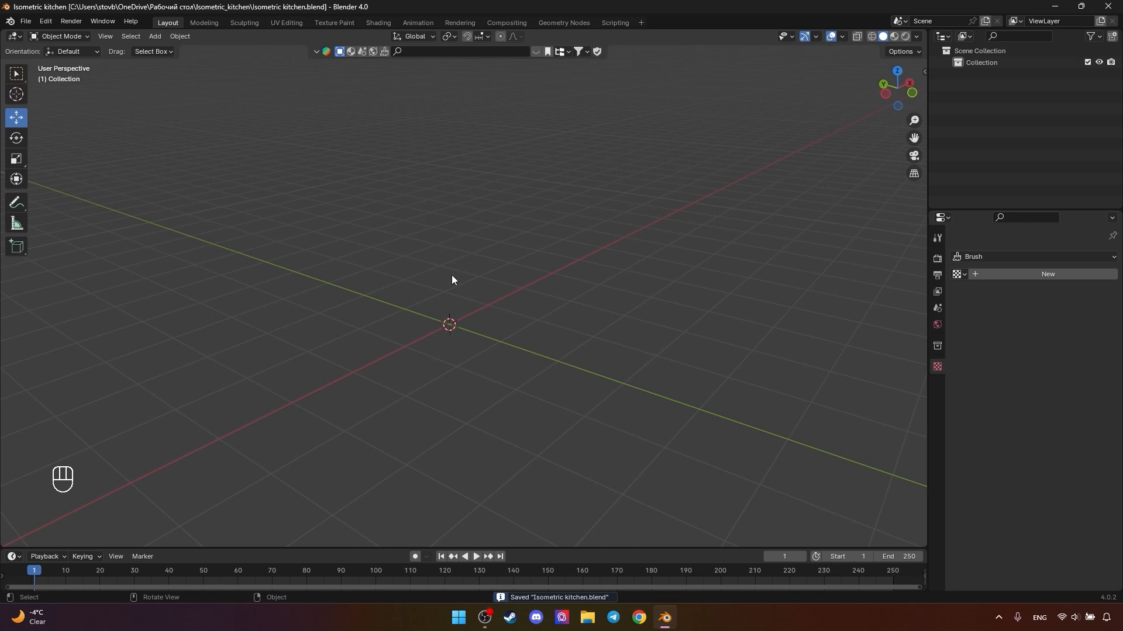